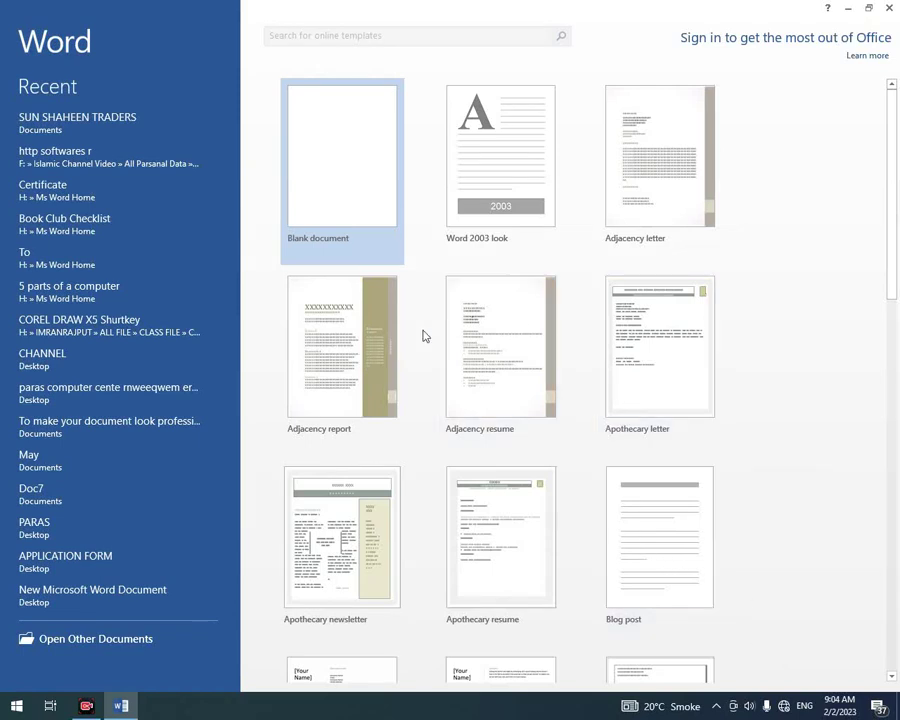
- Create a new blank document from the Word start screen
{"action": "left_click", "coordinate": [365, 216]}
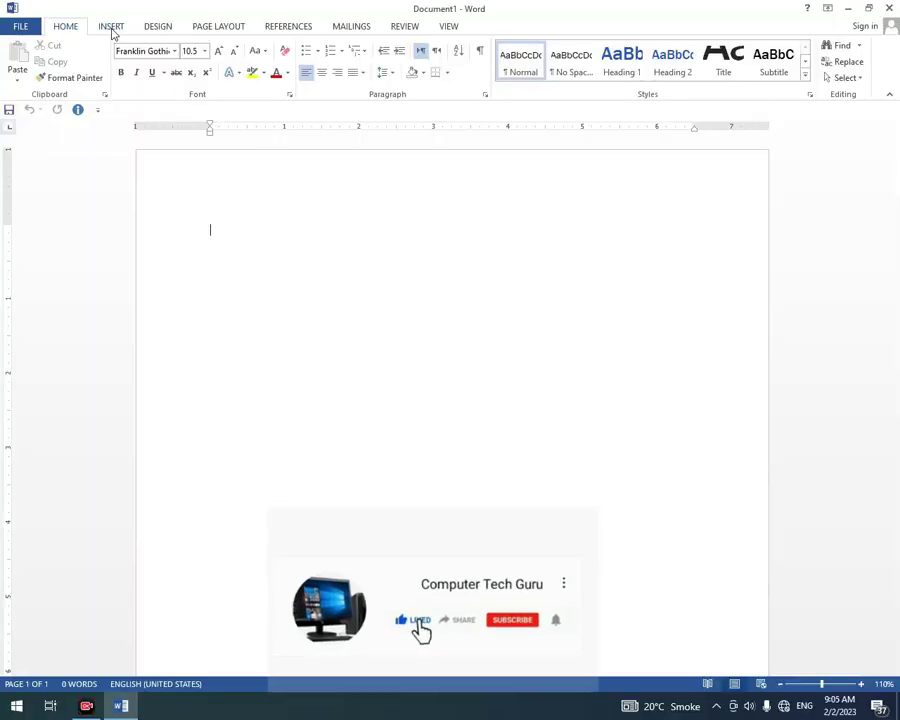
- Look at the Insert tab's Table grid without adding a table, then bring up Insert Picture
{"action": "left_click", "coordinate": [112, 28]}
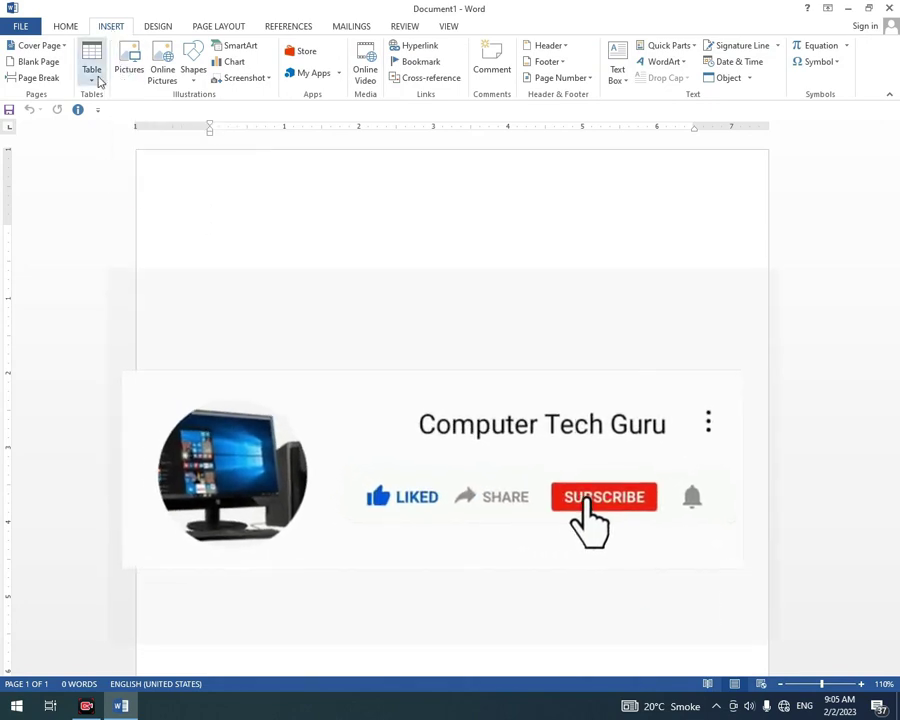
{"action": "left_click", "coordinate": [92, 70]}
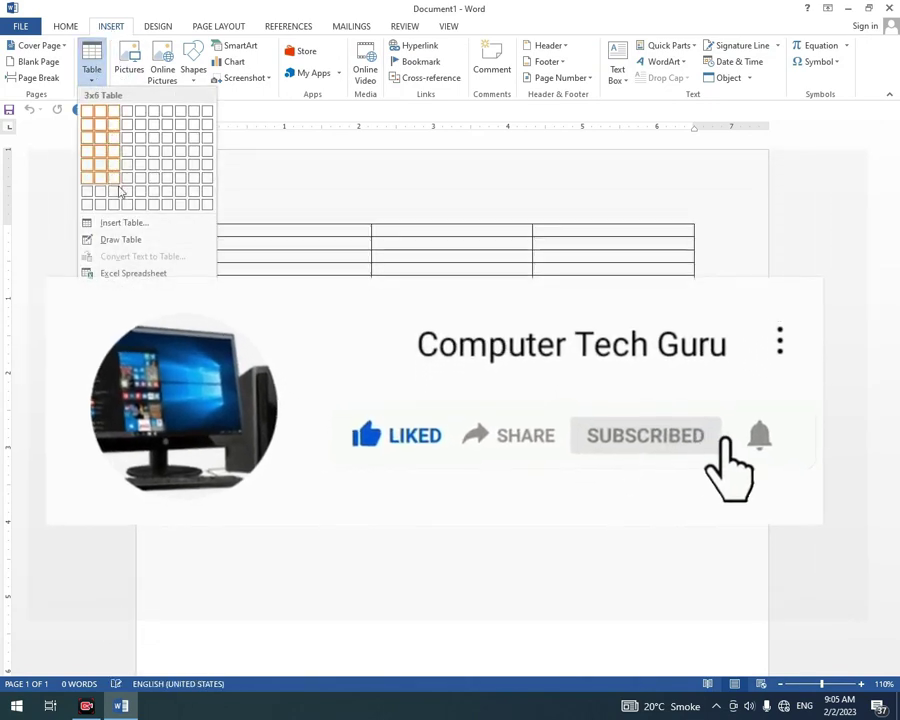
{"action": "left_click", "coordinate": [234, 220]}
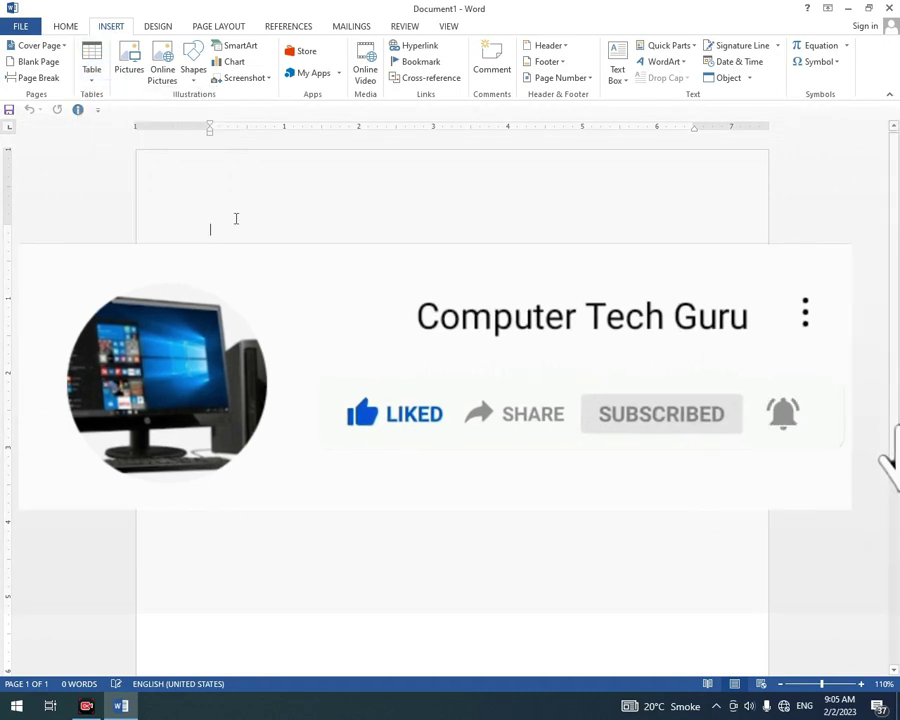
{"action": "left_click", "coordinate": [126, 68]}
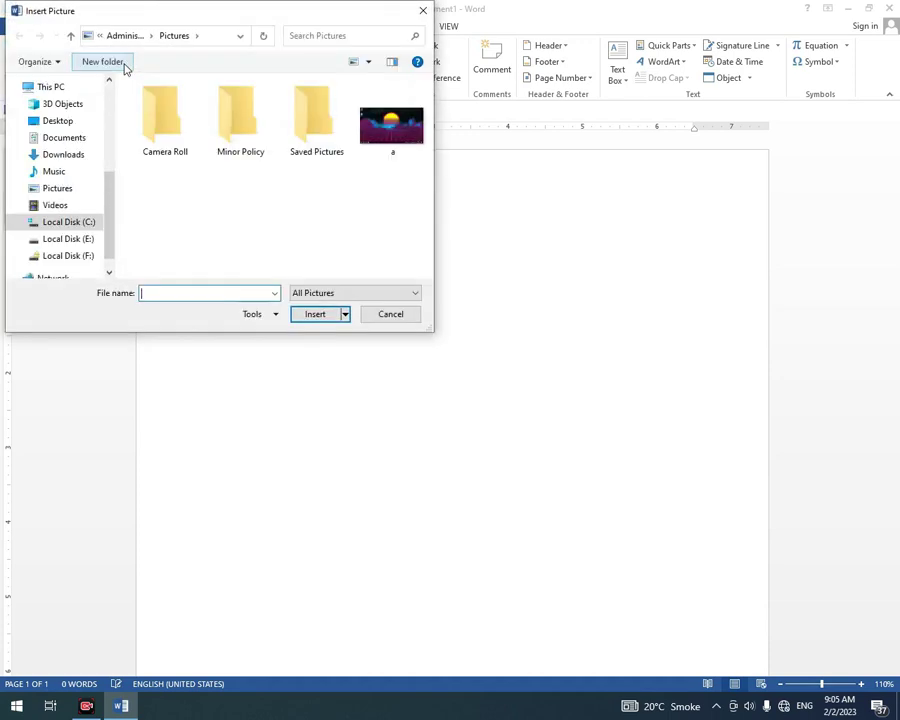
- Insert picture 'a' and enlarge it to 3.84 × 6.83 inches
{"action": "left_click", "coordinate": [392, 138]}
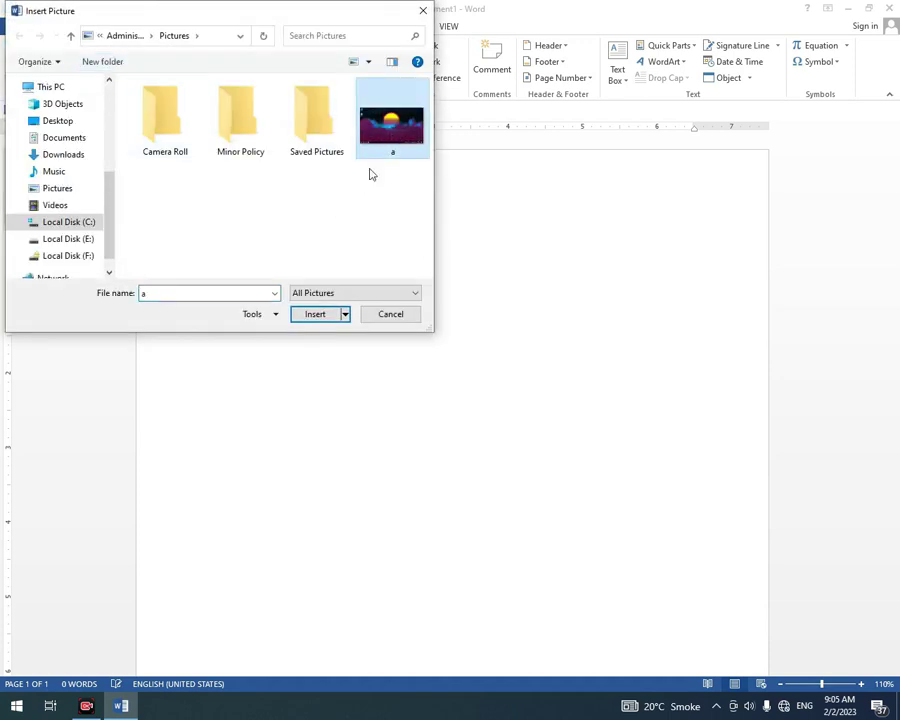
{"action": "left_click", "coordinate": [313, 315]}
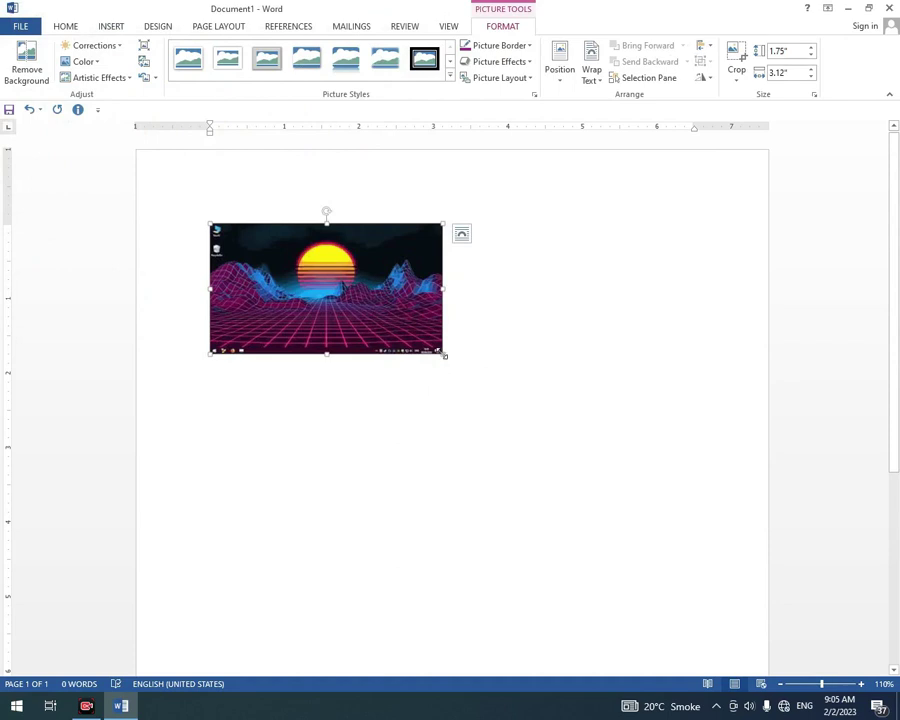
{"action": "left_click_drag", "start_coordinate": [445, 355], "coordinate": [716, 508]}
{"action": "left_click_drag", "start_coordinate": [537, 465], "coordinate": [532, 465]}
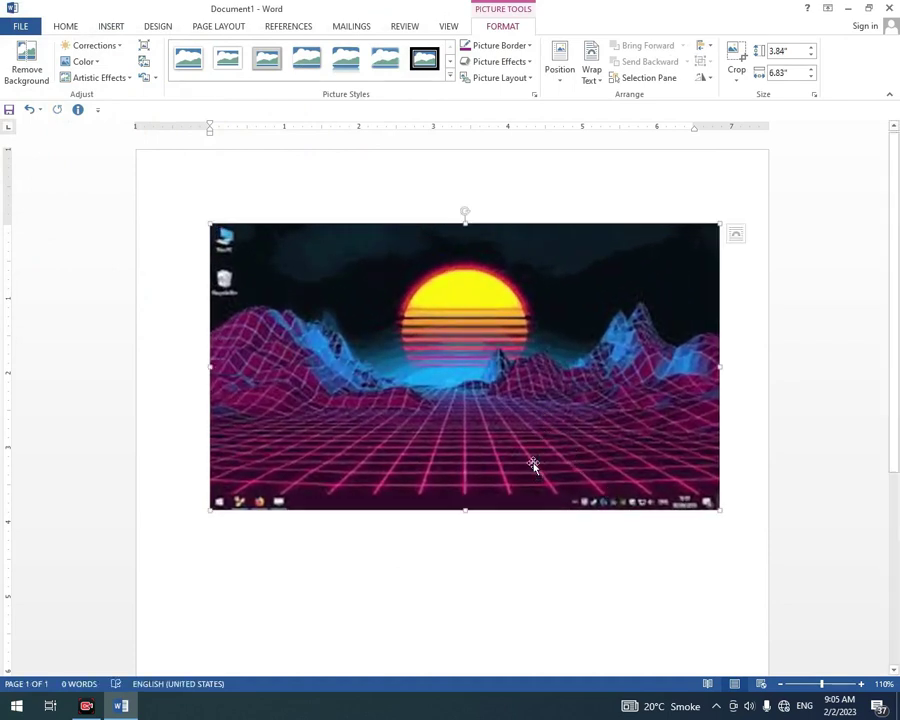
- Set the picture's wrapping to In Front of Text and move it lower on the page
{"action": "left_click", "coordinate": [600, 89]}
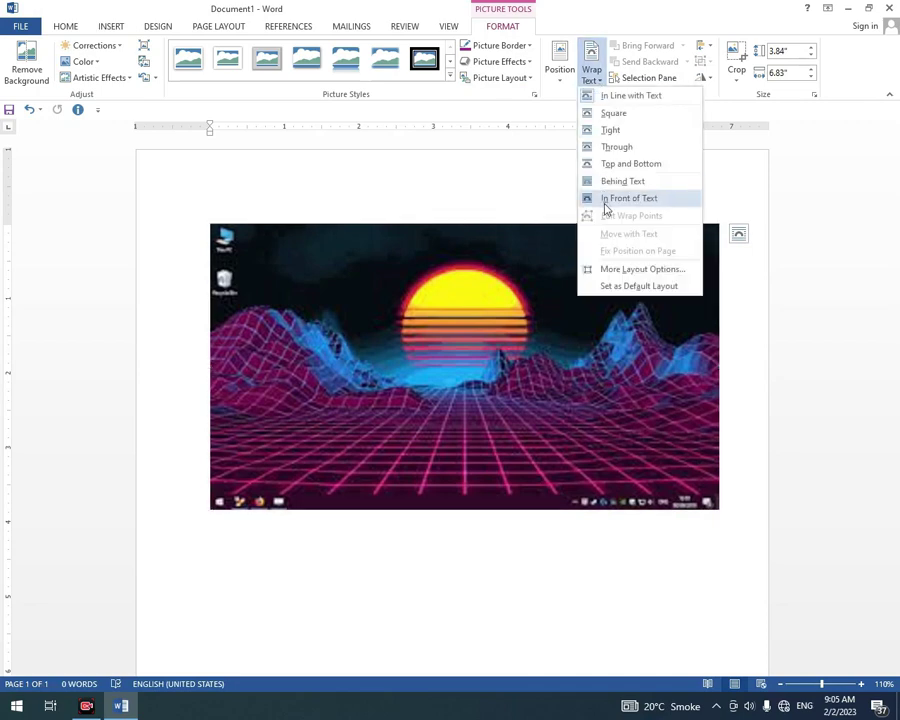
{"action": "left_click", "coordinate": [607, 201]}
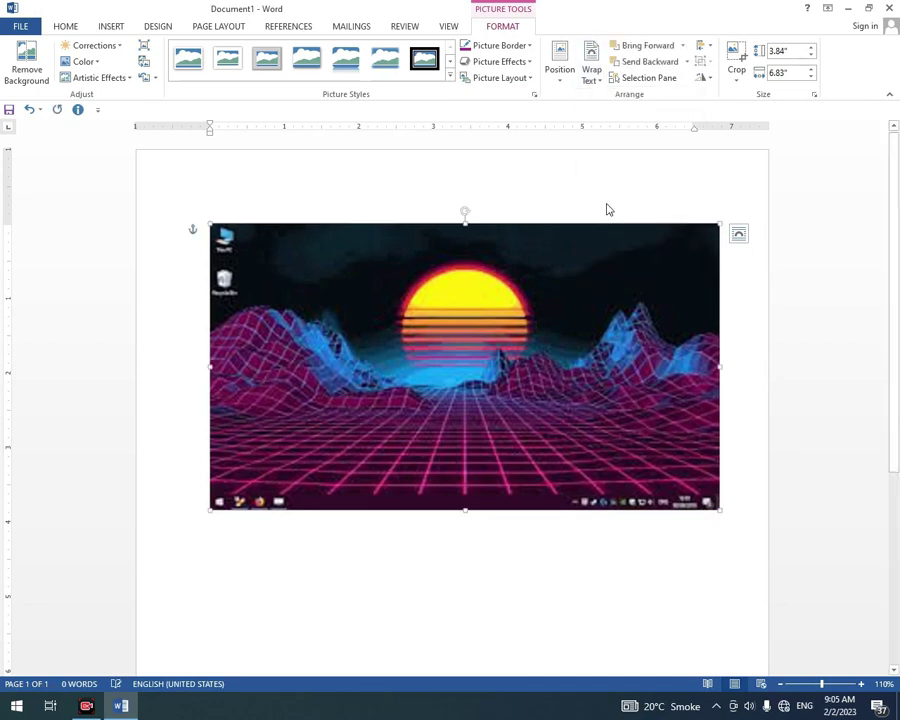
{"action": "left_click_drag", "start_coordinate": [538, 289], "coordinate": [517, 470]}
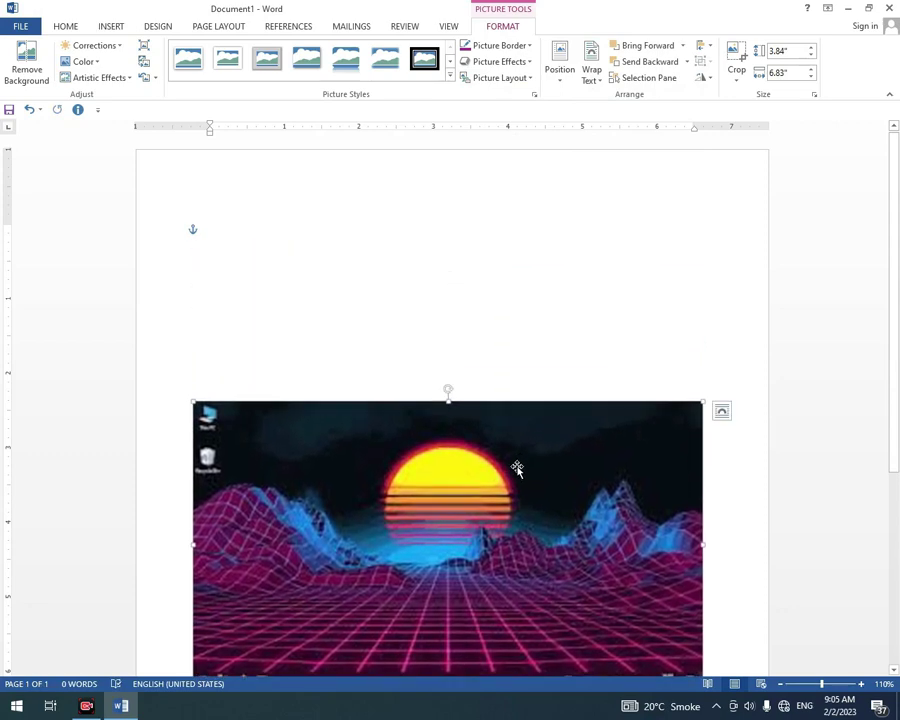
{"action": "left_click_drag", "start_coordinate": [522, 451], "coordinate": [518, 436]}
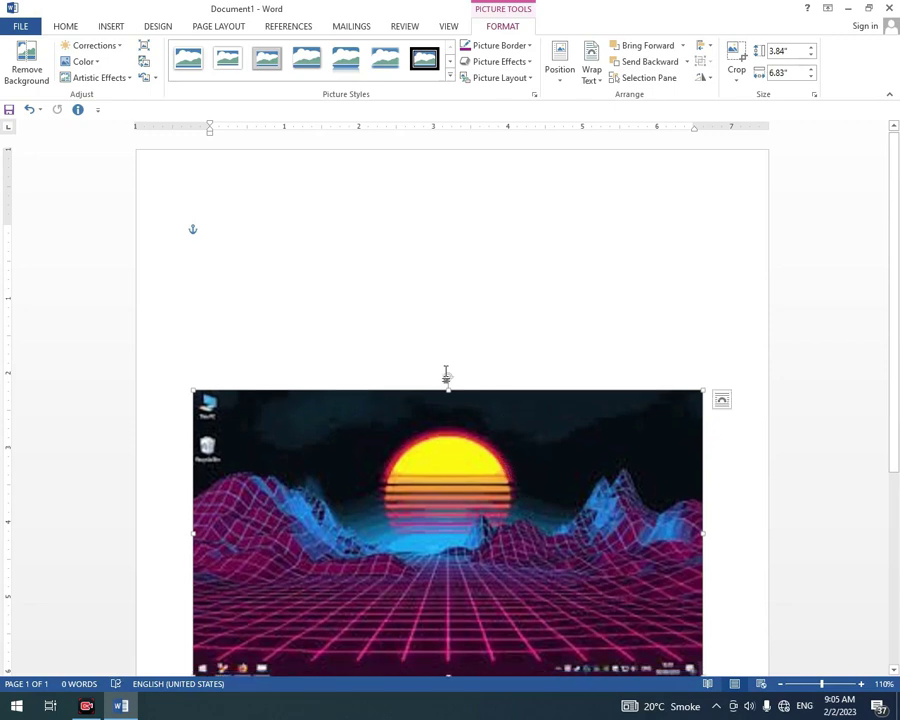
{"action": "left_click", "coordinate": [450, 76]}
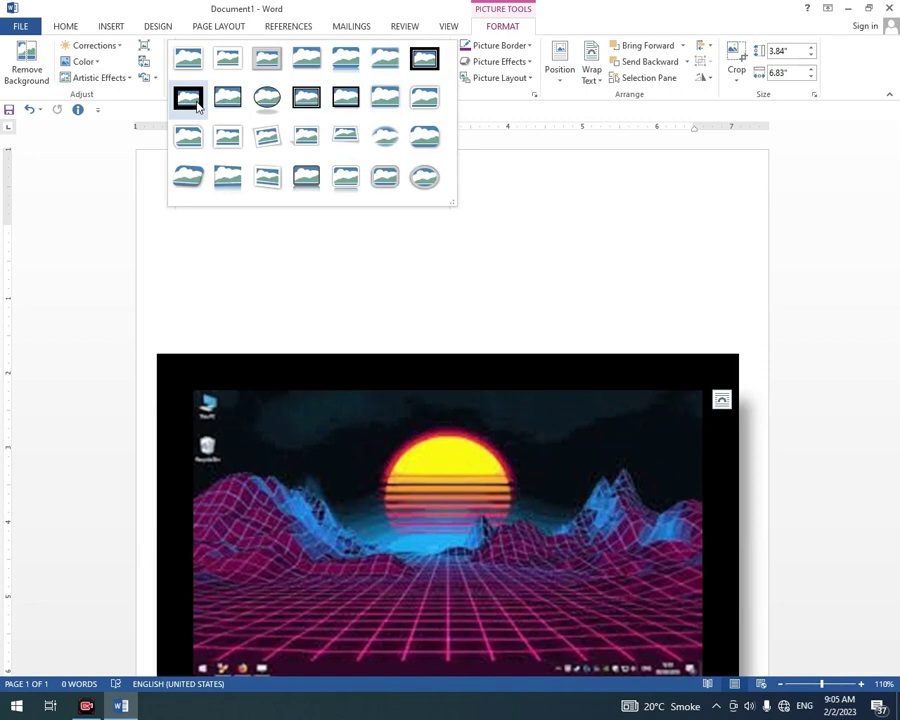
- Try a thin black frame, Washout colour and a soft rounded-edge style on the picture
{"action": "left_click", "coordinate": [304, 96]}
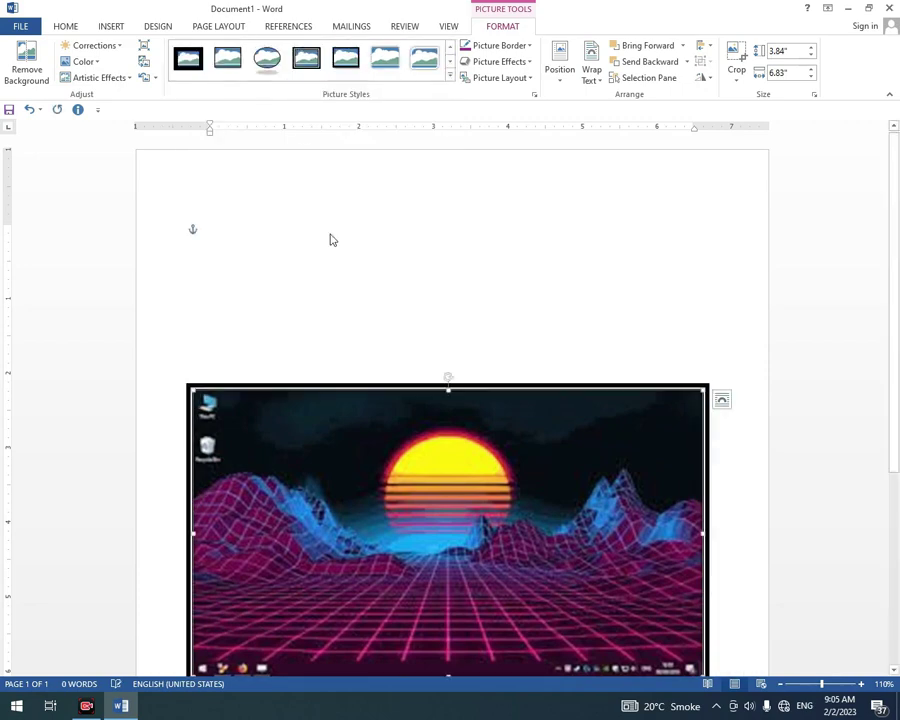
{"action": "left_click", "coordinate": [84, 66]}
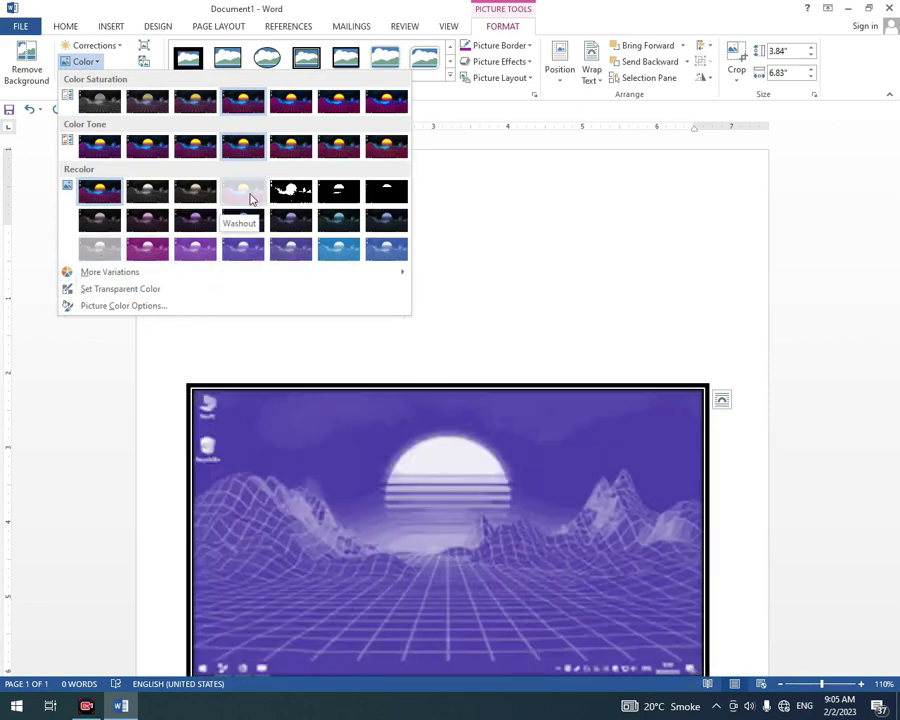
{"action": "left_click", "coordinate": [250, 196]}
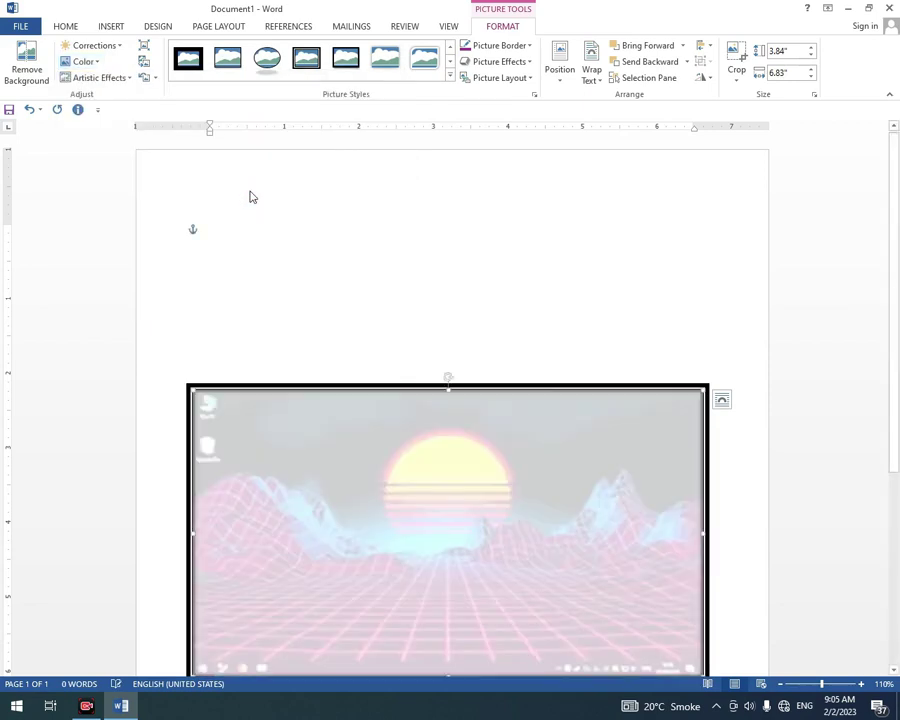
{"action": "left_click", "coordinate": [448, 76]}
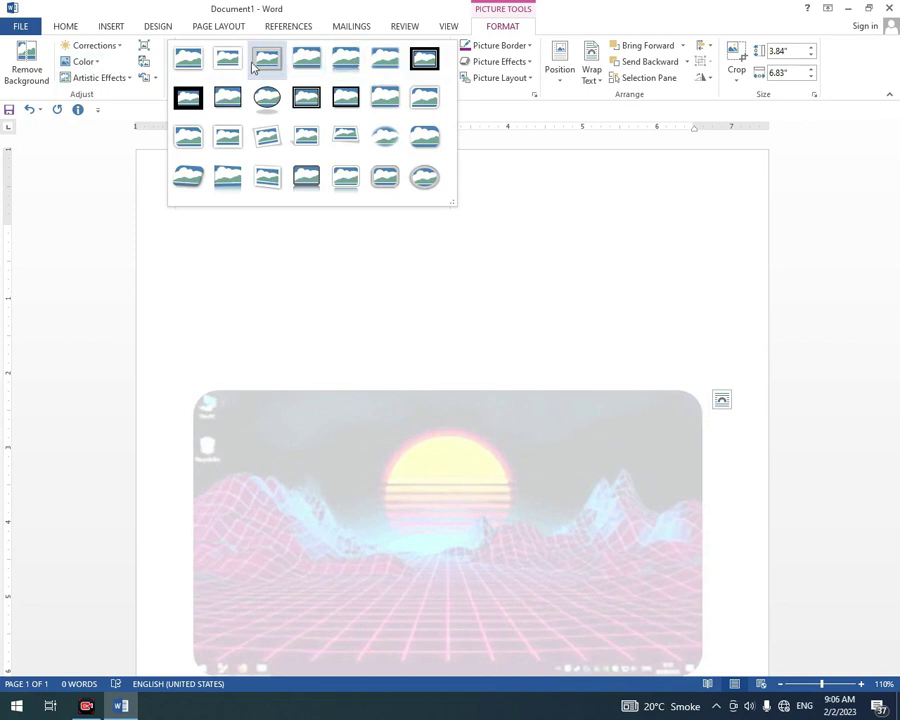
{"action": "left_click", "coordinate": [357, 65]}
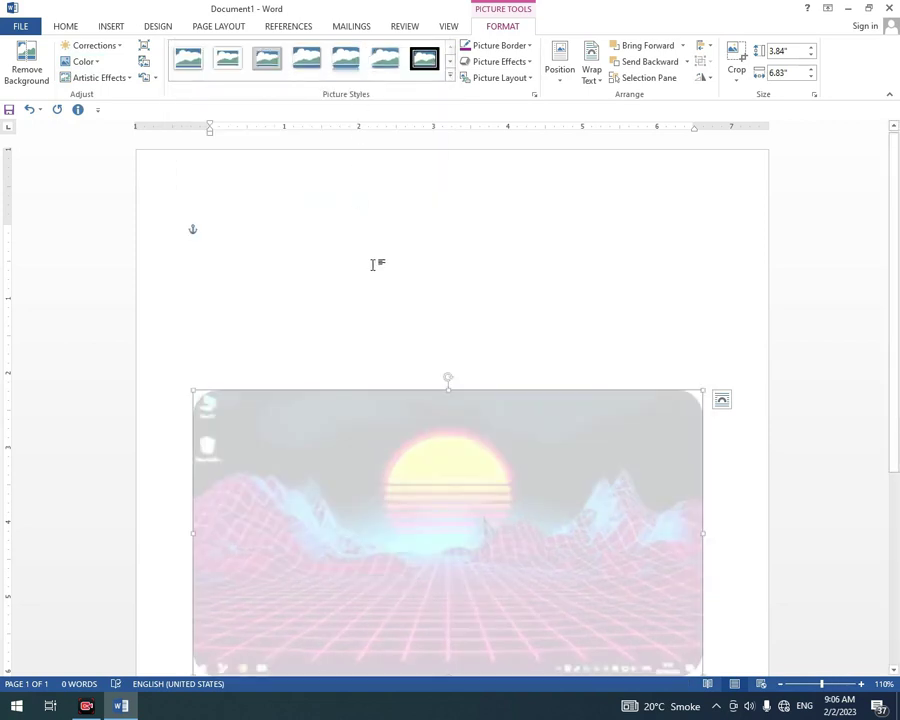
{"action": "scroll", "coordinate": [382, 260], "scroll_direction": "down", "scroll_amount": 2}
{"action": "scroll", "coordinate": [382, 262], "scroll_direction": "down", "scroll_amount": 2}
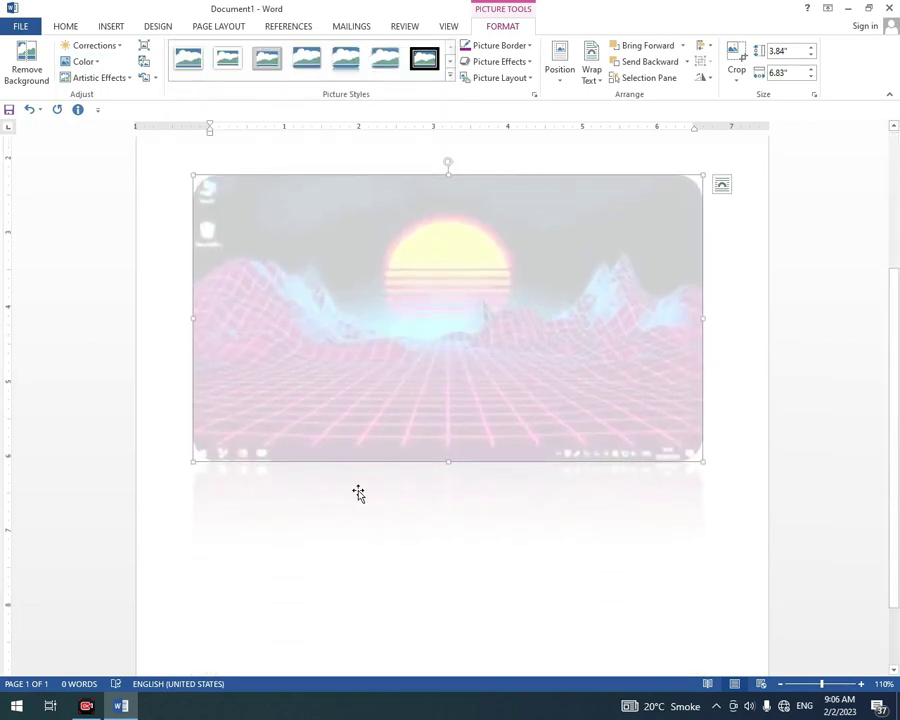
- Apply a white frame picture style and restore original colours with No Recolor
{"action": "left_click", "coordinate": [753, 398]}
{"action": "left_click", "coordinate": [283, 353]}
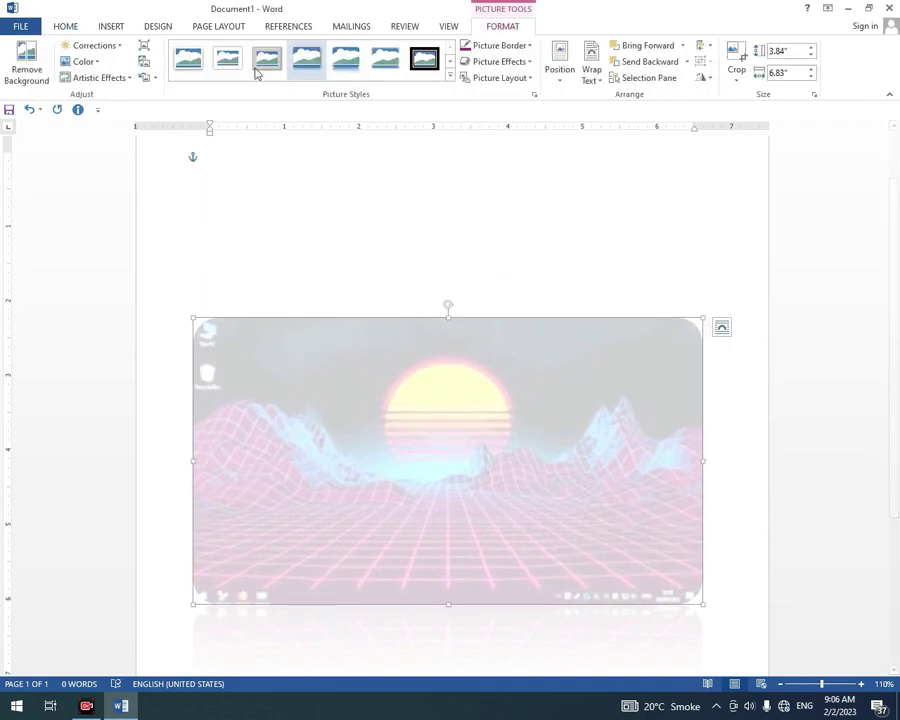
{"action": "left_click", "coordinate": [451, 78]}
{"action": "left_click", "coordinate": [226, 68]}
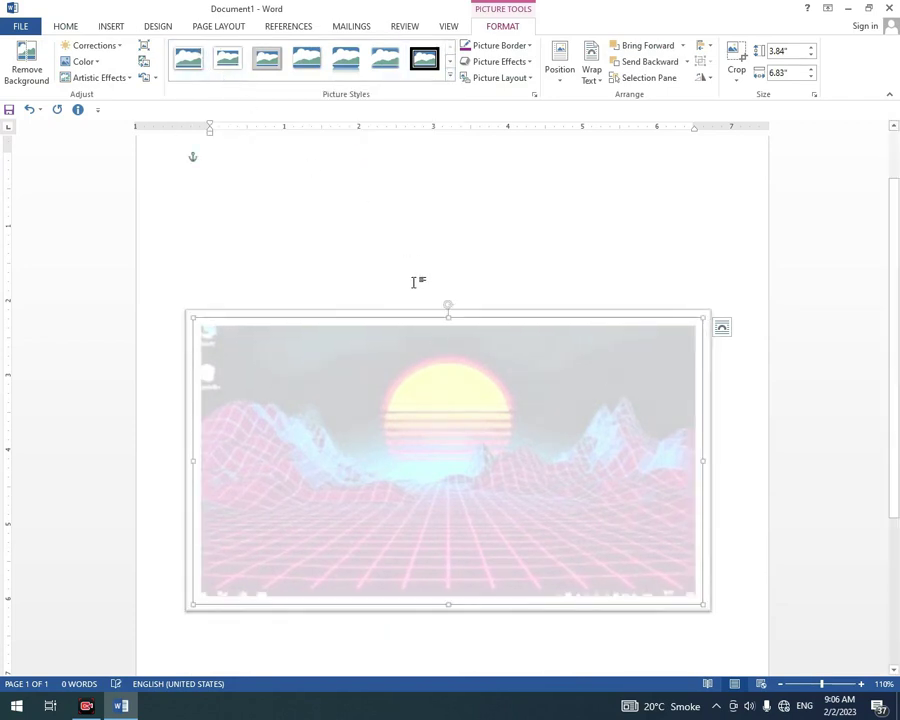
{"action": "left_click", "coordinate": [84, 61]}
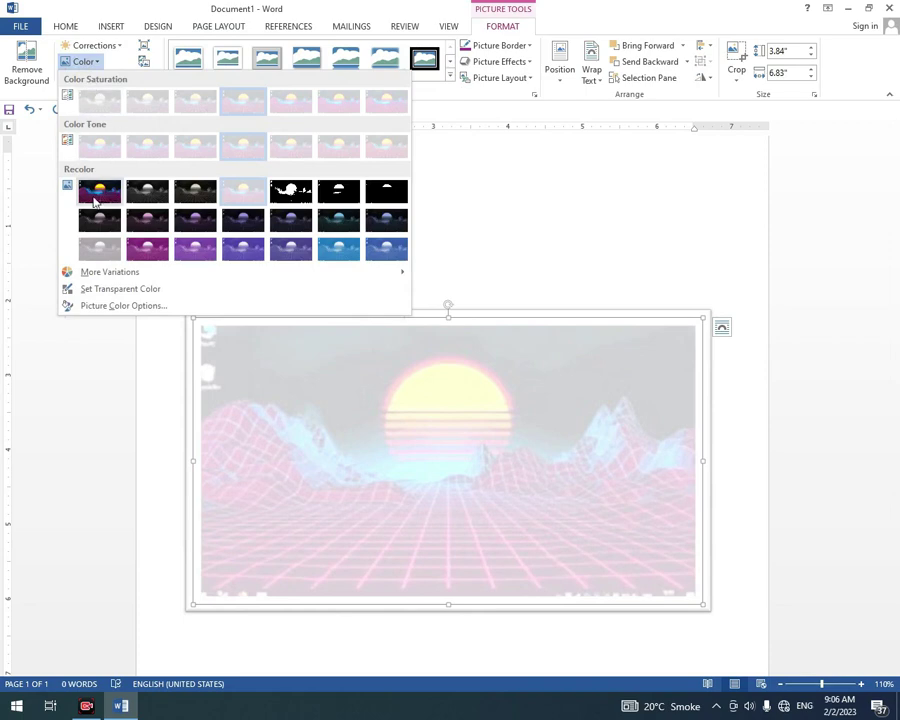
{"action": "left_click", "coordinate": [94, 192]}
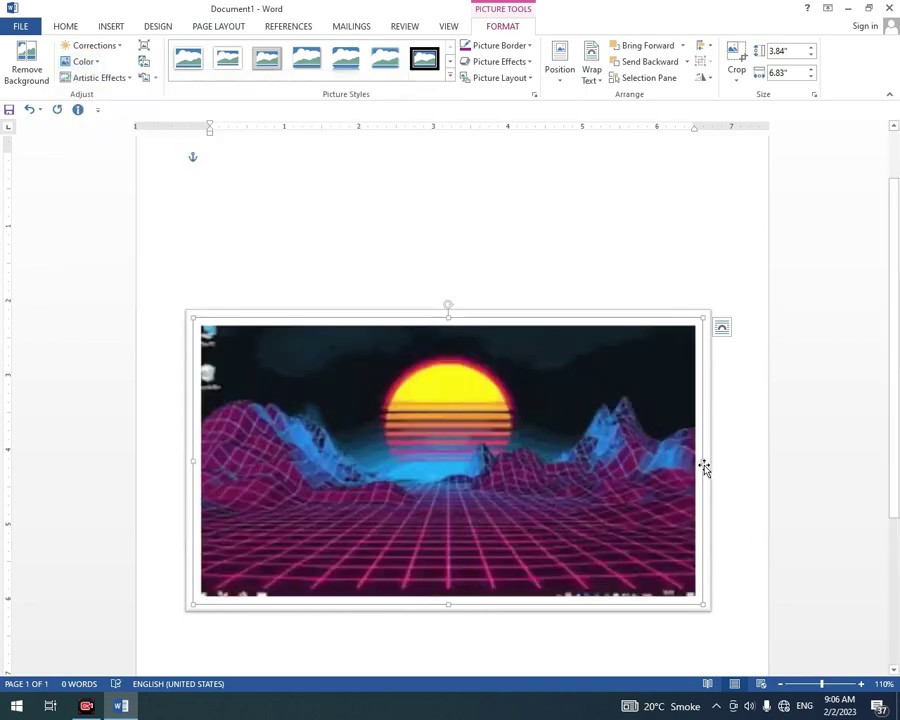
- Resize the framed picture to 2.26 × 1.59 inches and move it to the page's top right
{"action": "left_click_drag", "start_coordinate": [703, 459], "coordinate": [342, 466]}
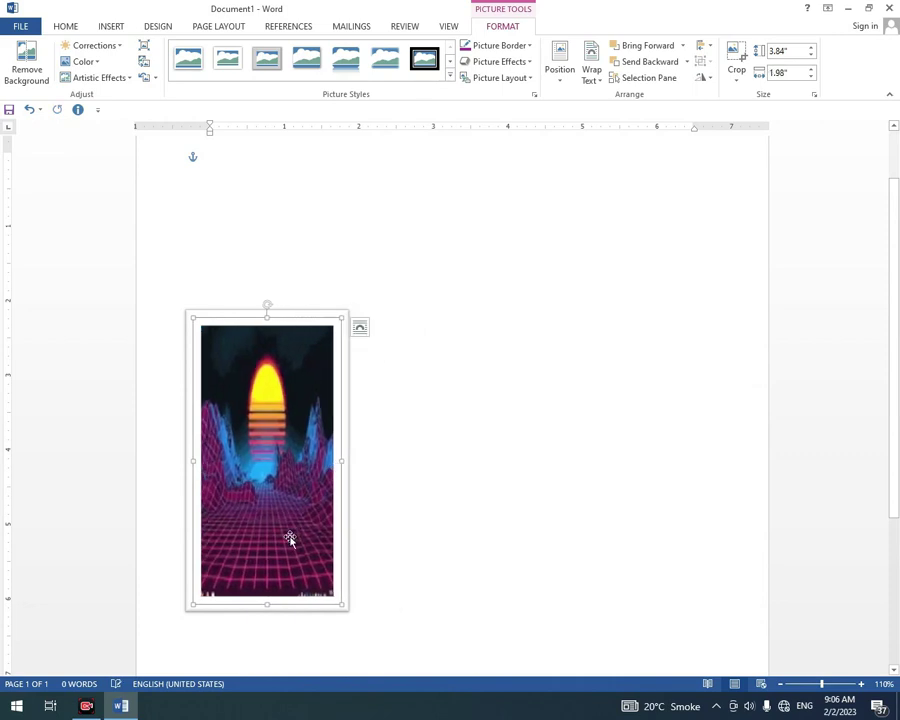
{"action": "left_click_drag", "start_coordinate": [268, 606], "coordinate": [266, 487]}
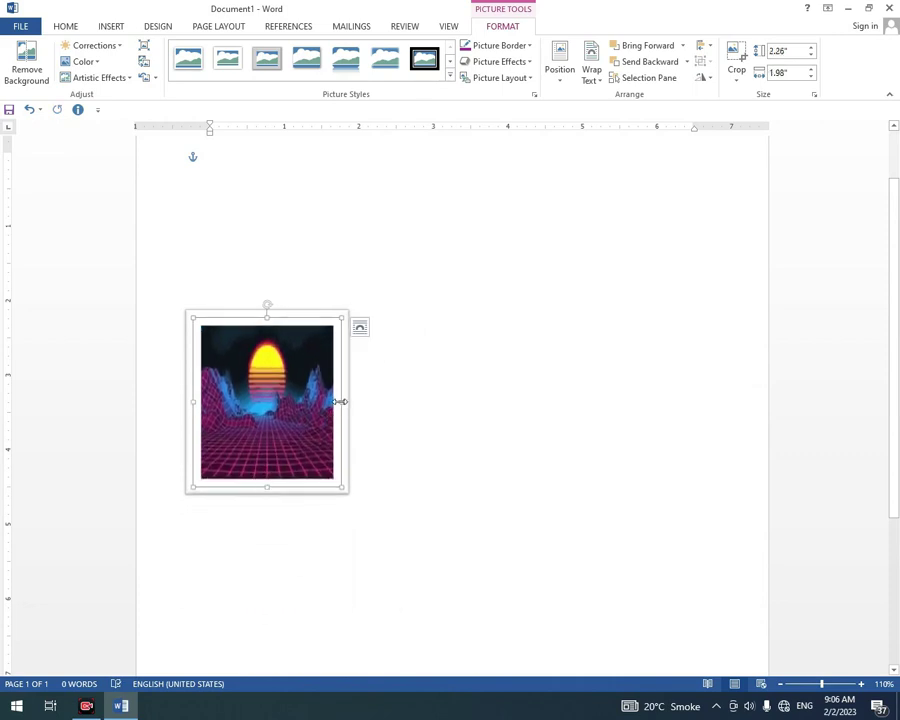
{"action": "left_click_drag", "start_coordinate": [340, 401], "coordinate": [314, 401]}
{"action": "mouse_move", "coordinate": [236, 418]}
{"action": "left_mouse_down"}
{"action": "mouse_move", "coordinate": [583, 290]}
{"action": "mouse_move", "coordinate": [638, 291]}
{"action": "left_mouse_up"}
{"action": "left_click_drag", "start_coordinate": [667, 355], "coordinate": [667, 339]}
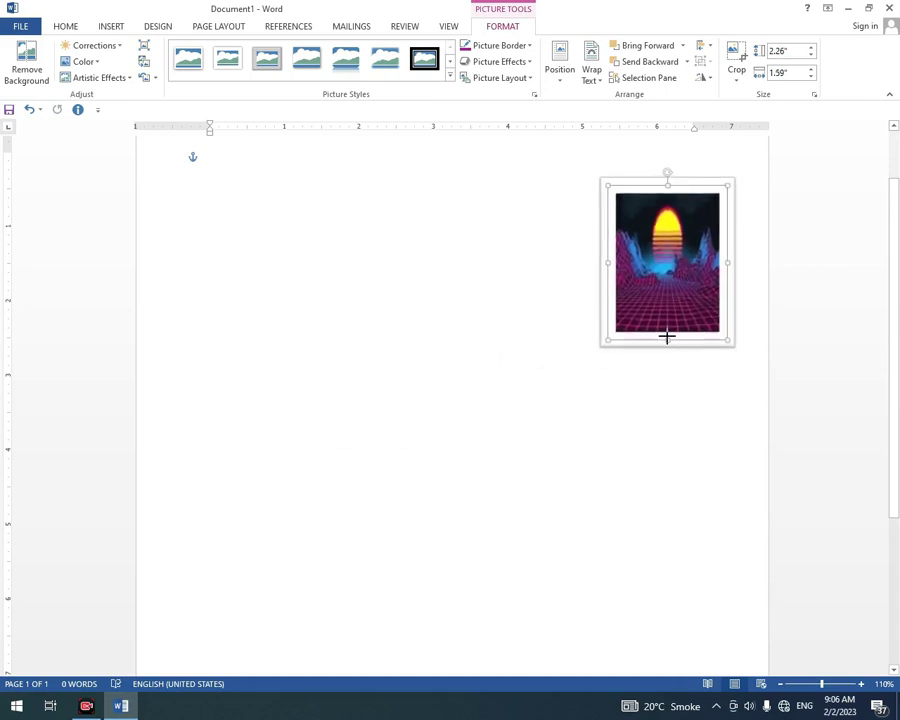
{"action": "left_click", "coordinate": [388, 391]}
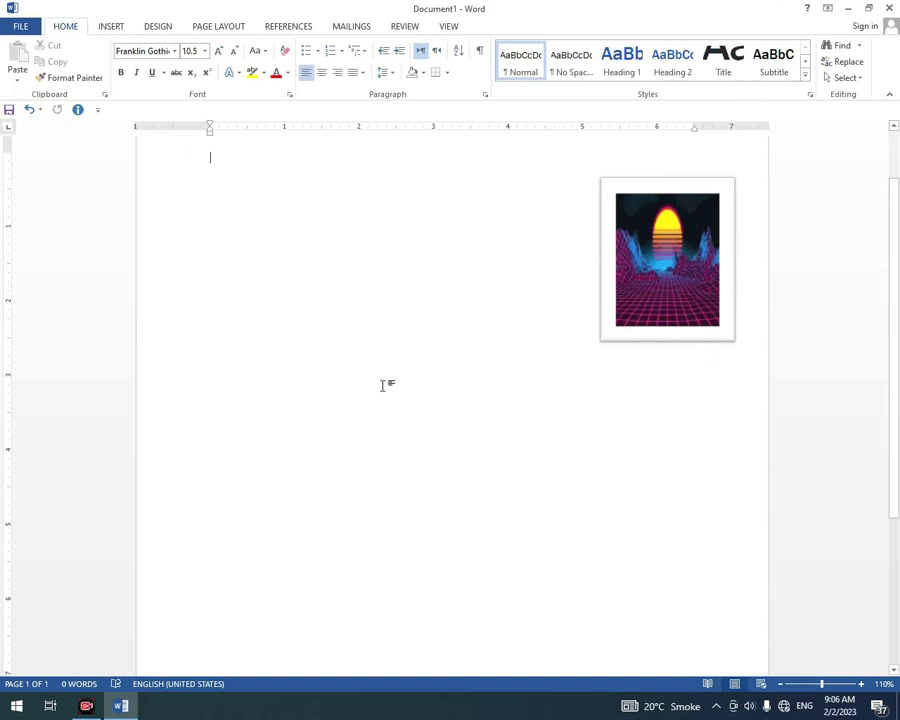
{"action": "left_click", "coordinate": [116, 27]}
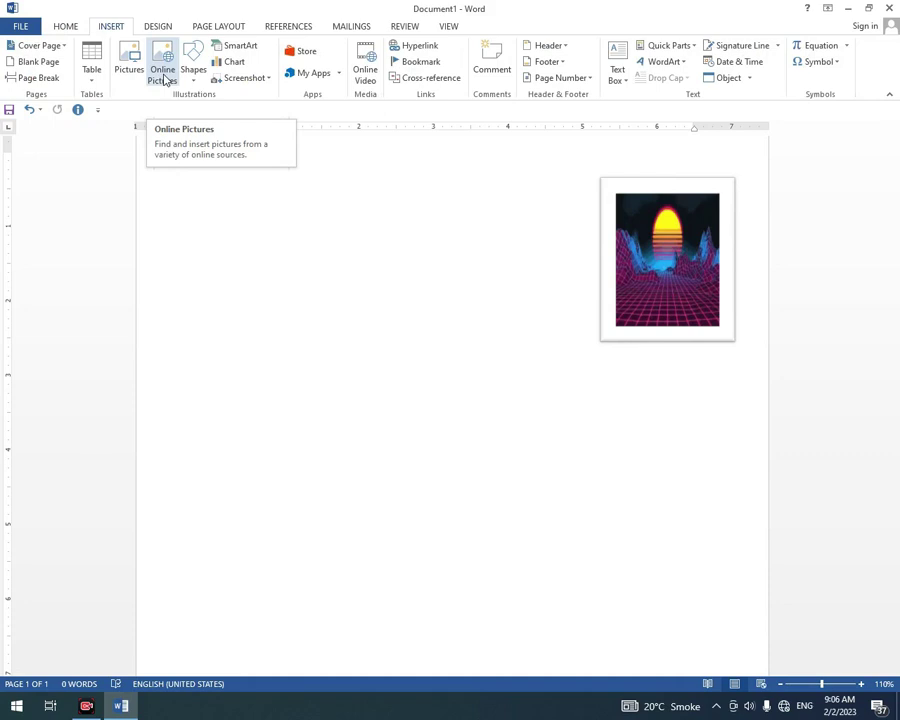
{"action": "left_click", "coordinate": [165, 79]}
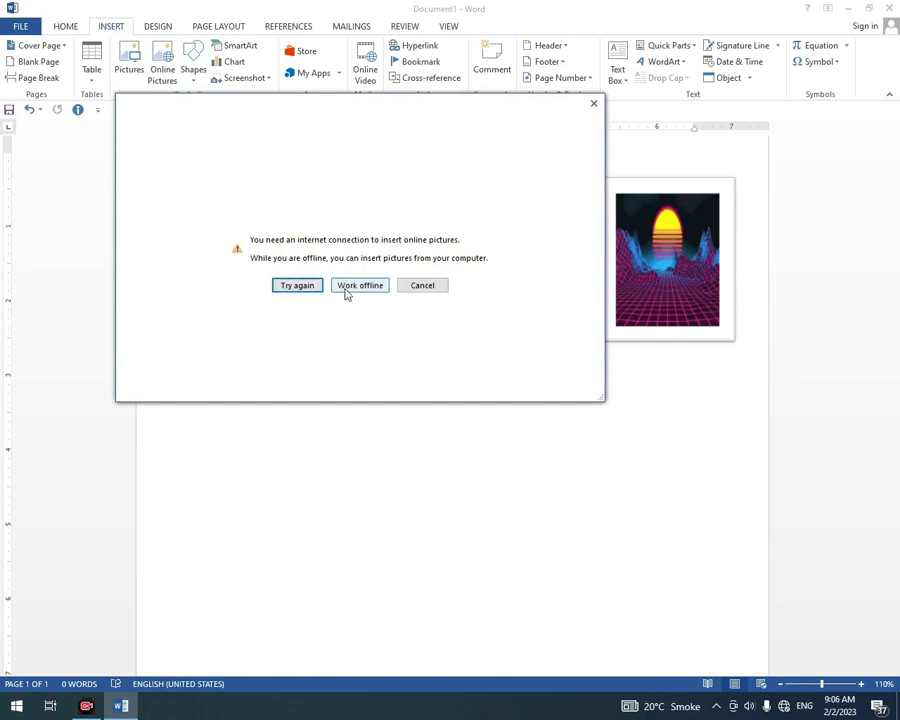
{"action": "left_click", "coordinate": [346, 294]}
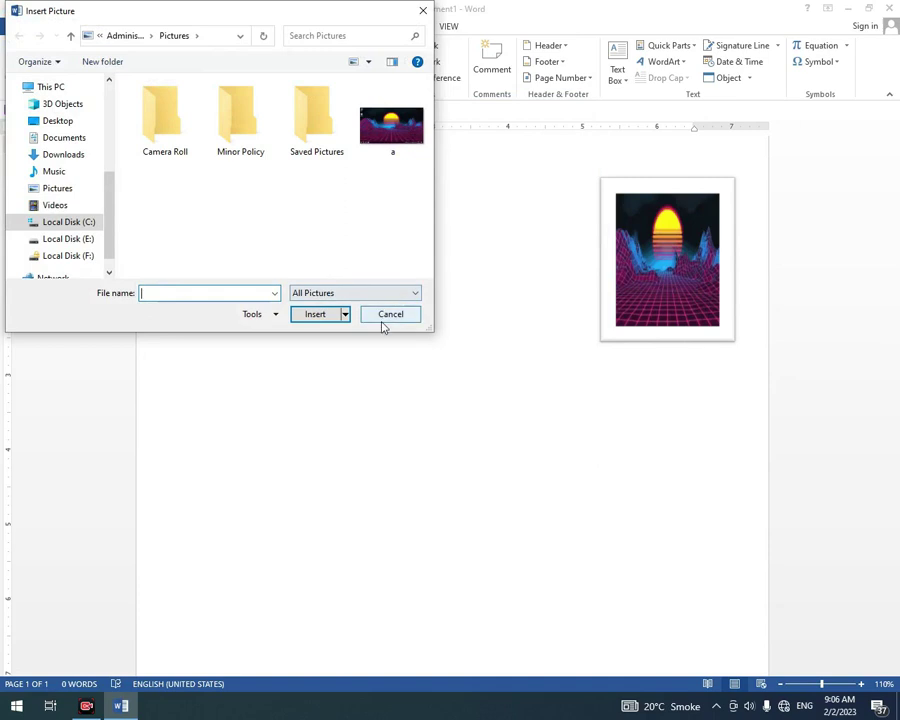
{"action": "left_click", "coordinate": [390, 314]}
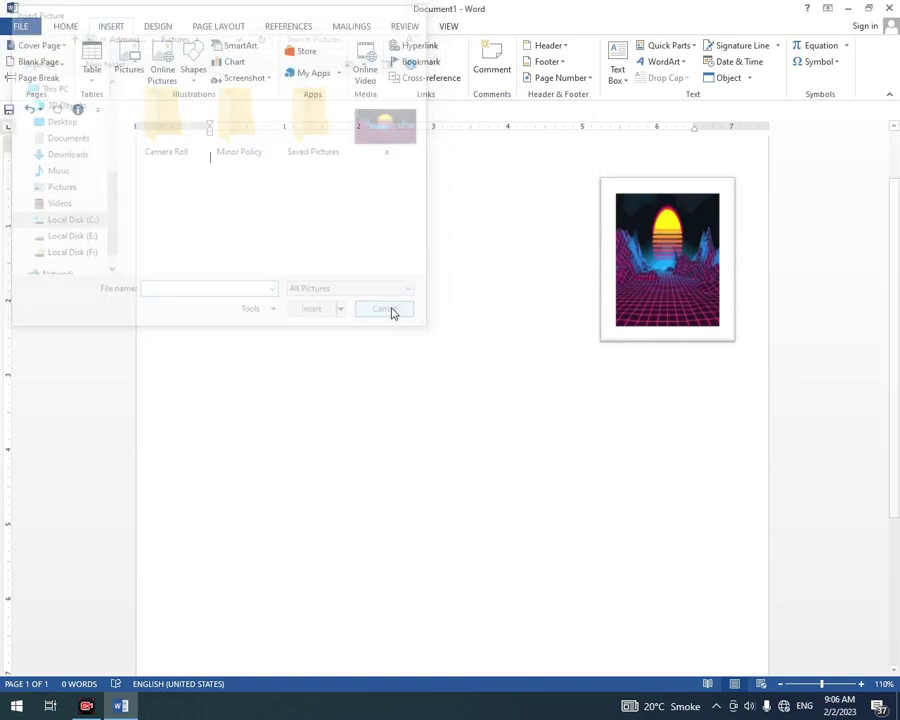
{"action": "left_click", "coordinate": [196, 86]}
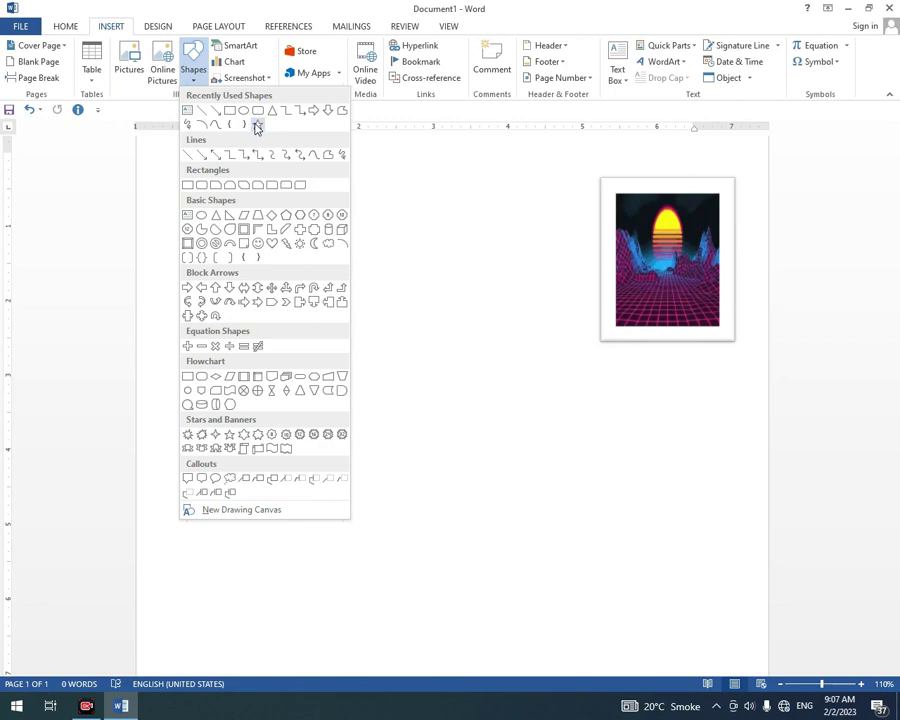
- Dismiss the Shapes gallery and bring up the Choose a SmartArt Graphic dialog
{"action": "left_click", "coordinate": [415, 247]}
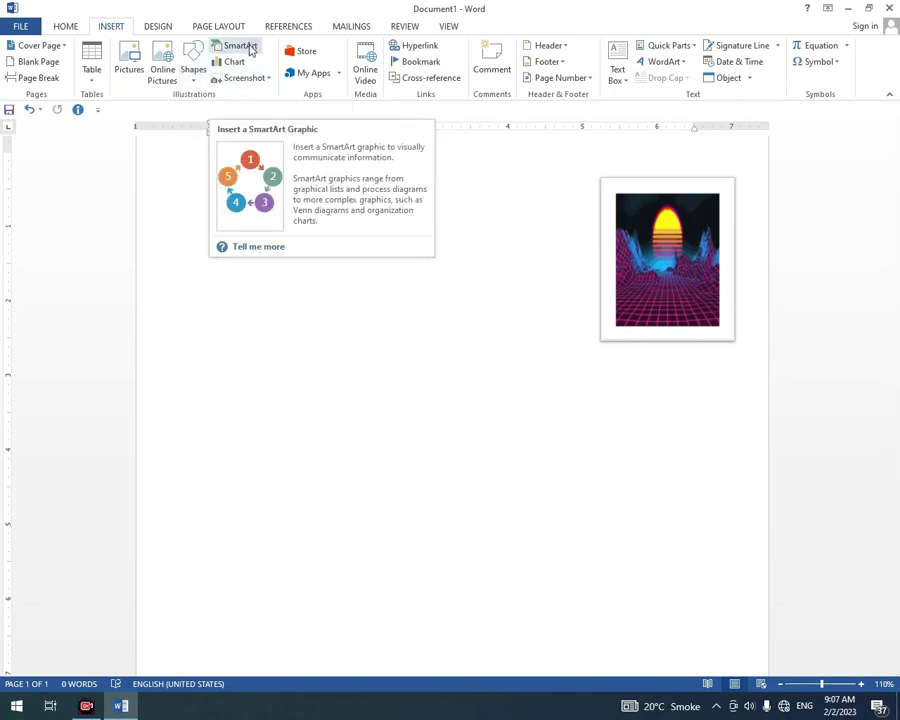
{"action": "left_click", "coordinate": [251, 51]}
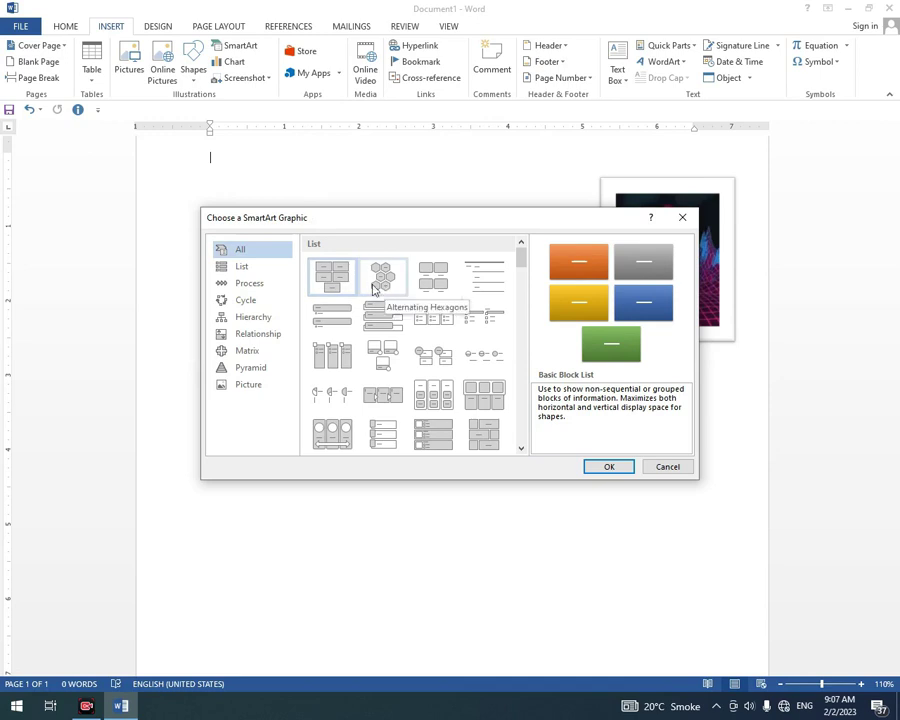
- Insert a Basic Block List SmartArt and move the sunset picture near the page bottom
{"action": "left_click", "coordinate": [608, 470]}
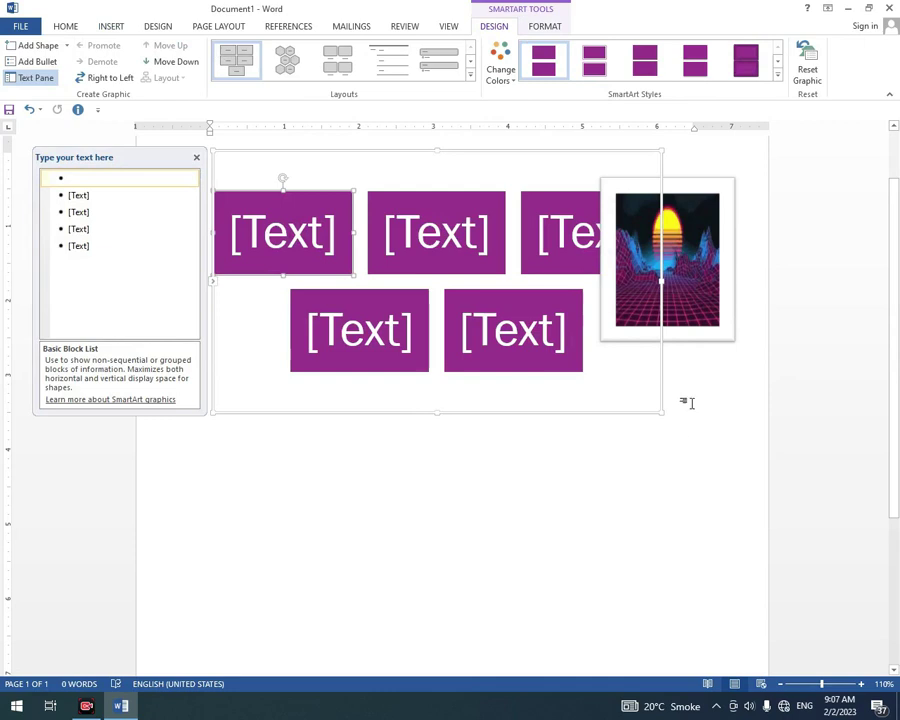
{"action": "left_click", "coordinate": [694, 314]}
{"action": "left_click_drag", "start_coordinate": [690, 296], "coordinate": [690, 640]}
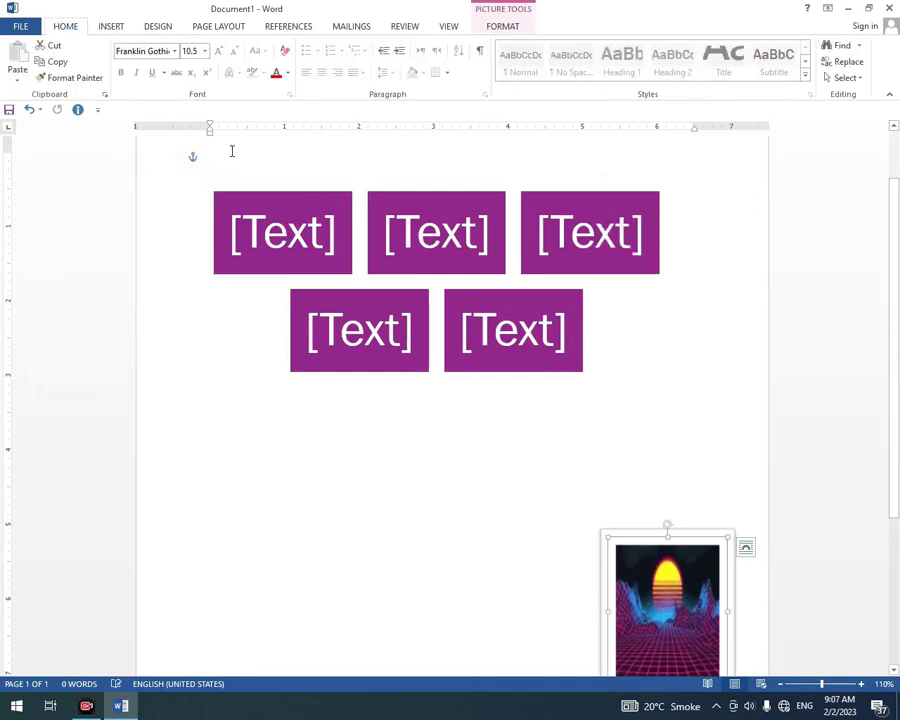
- Type a person's first name into each of the five blocks, fixing a typo in the third
{"action": "left_click", "coordinate": [282, 240]}
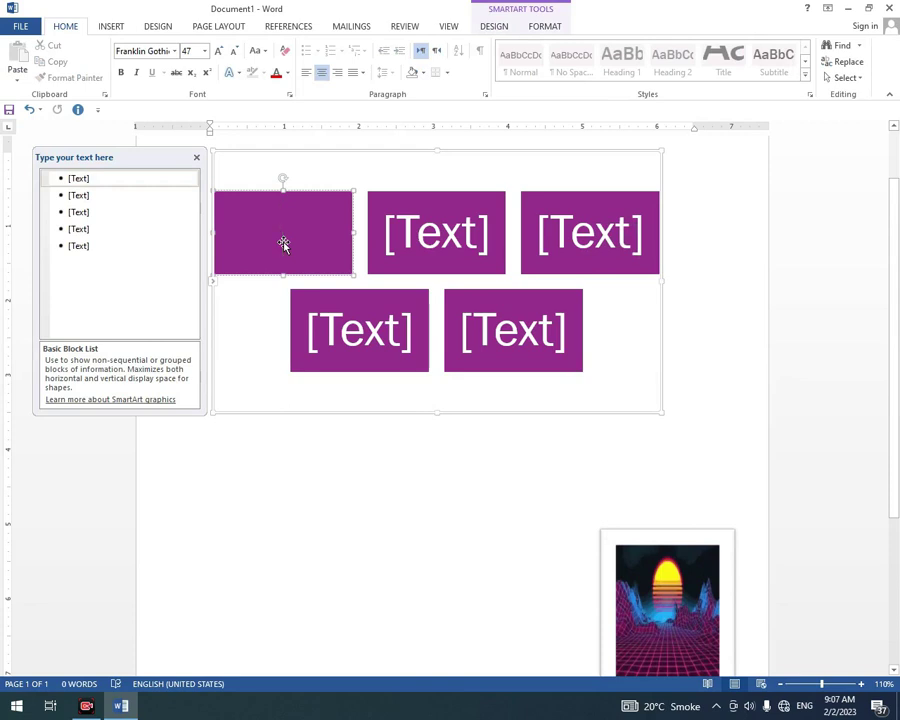
{"action": "type", "text": "Imra"}
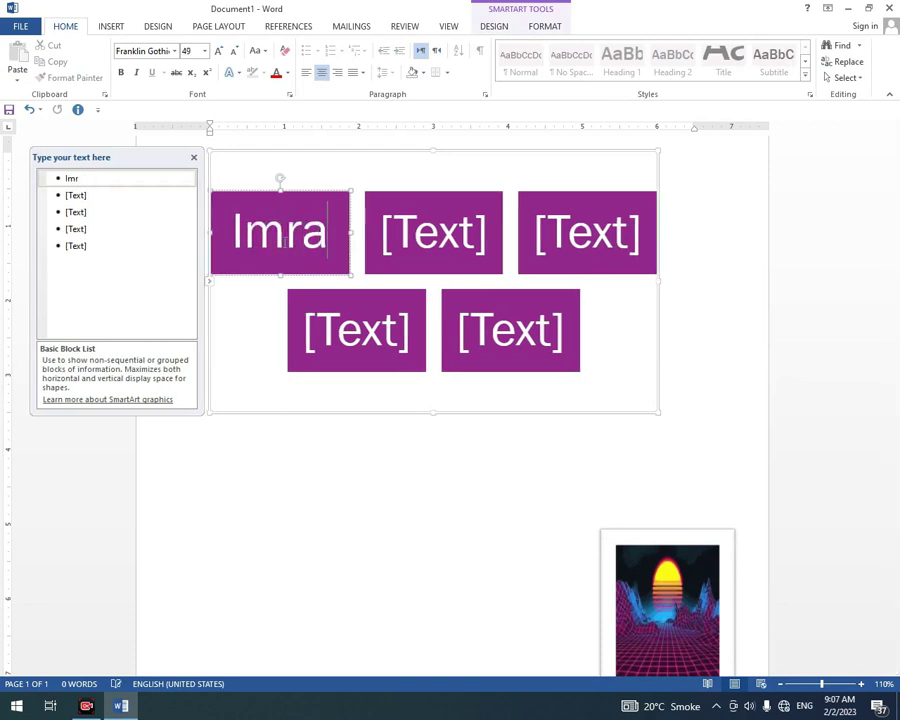
{"action": "type", "text": "n"}
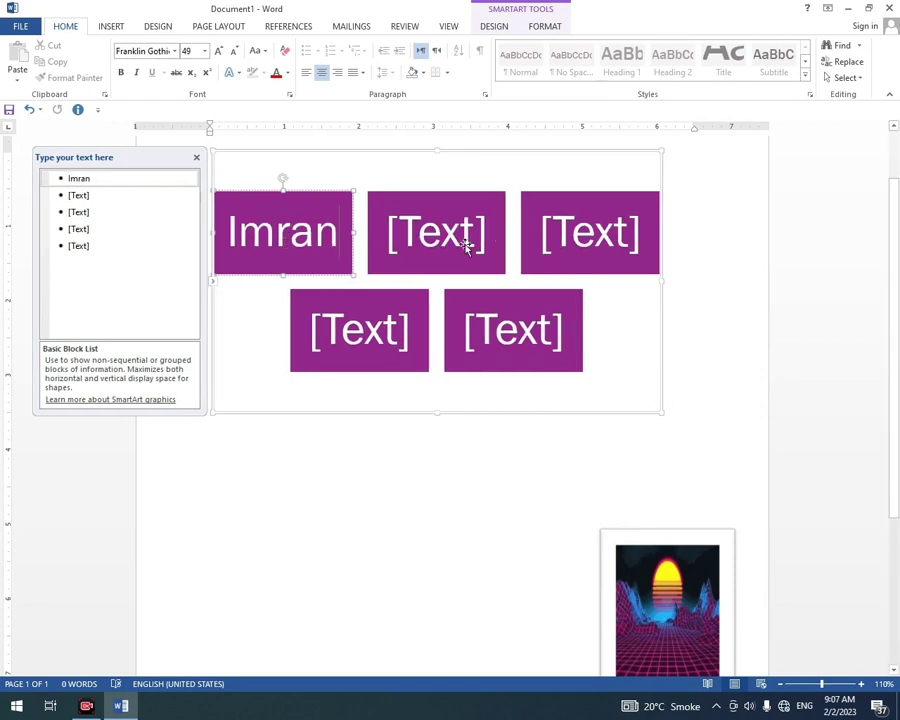
{"action": "left_click", "coordinate": [464, 243]}
{"action": "type", "text": "Ali"}
{"action": "left_click", "coordinate": [616, 222]}
{"action": "type", "text": "admn"}
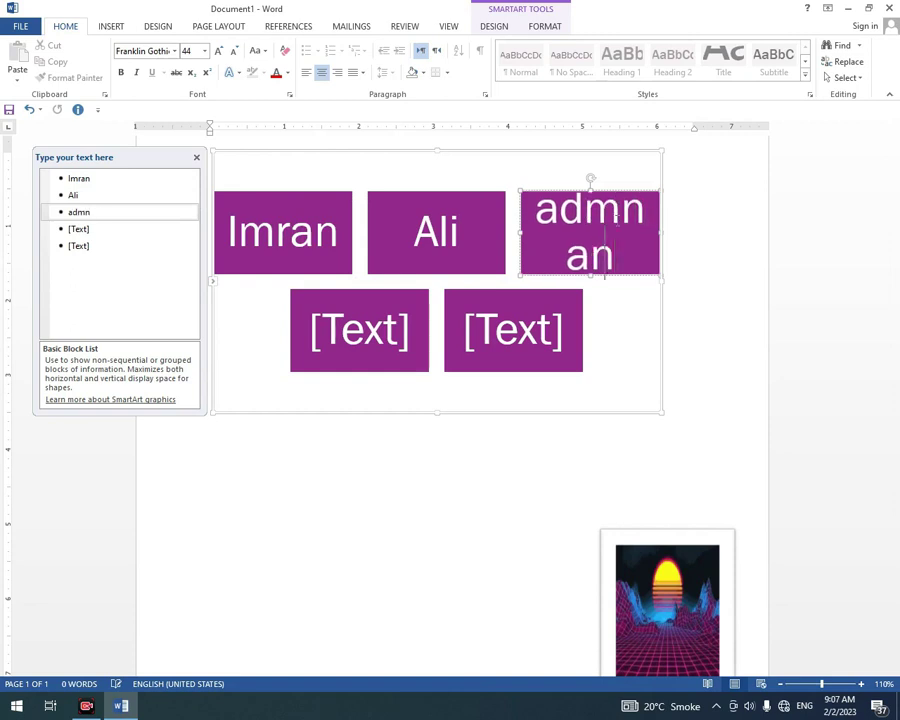
{"action": "type", "text": "an"}
{"action": "left_click", "coordinate": [609, 234]}
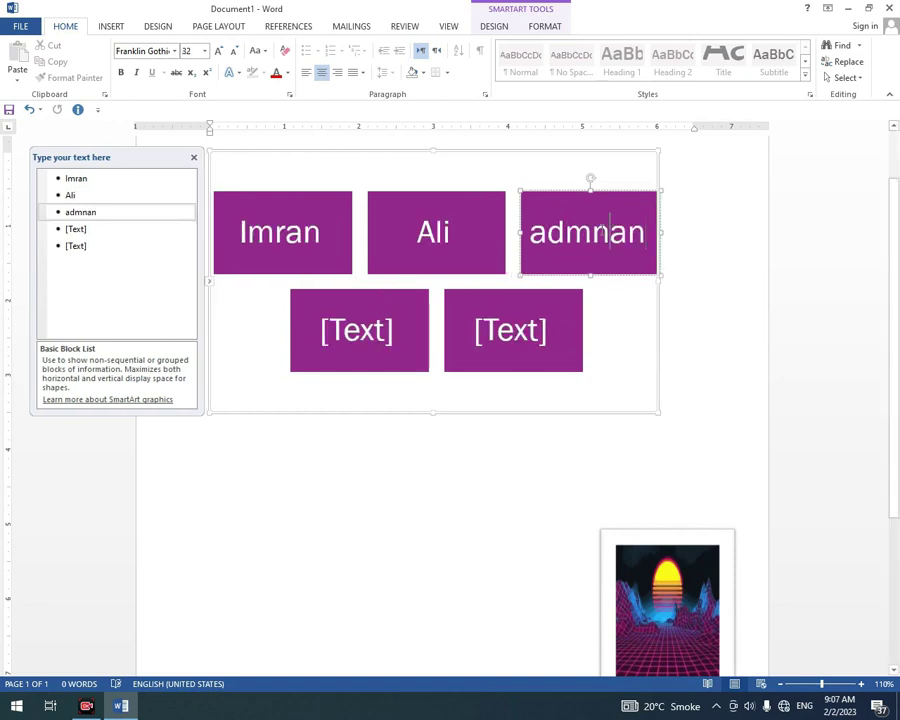
{"action": "key", "text": "BackSpace"}
{"action": "left_click", "coordinate": [366, 336]}
{"action": "type", "text": "ali"}
{"action": "left_click", "coordinate": [507, 331]}
{"action": "type", "text": "imran"}
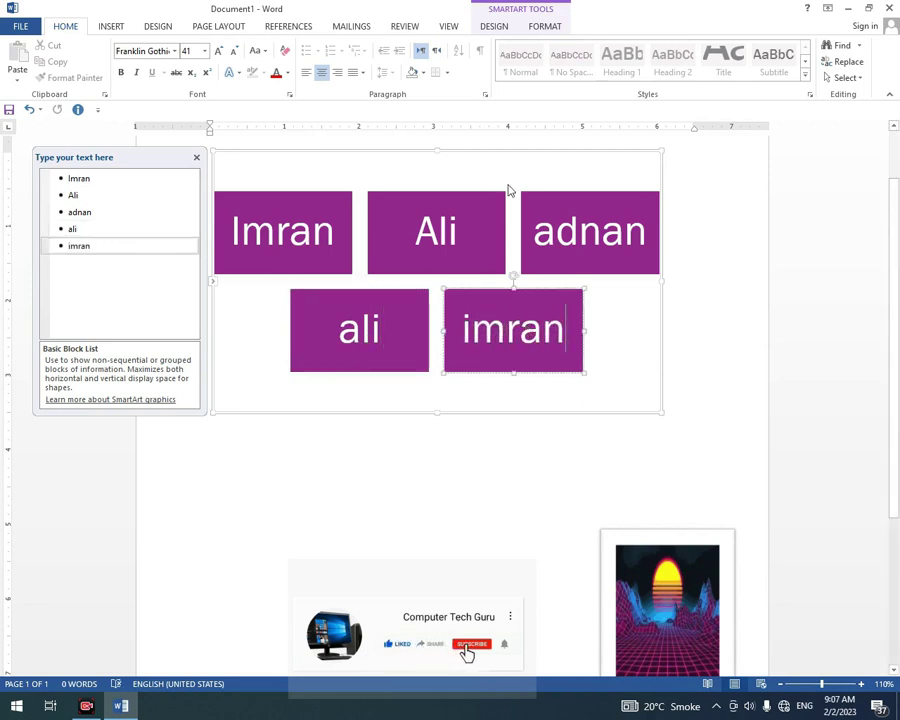
- Give the block list a 3-D SmartArt style and the Colorful accent colour scheme
{"action": "left_click", "coordinate": [497, 30]}
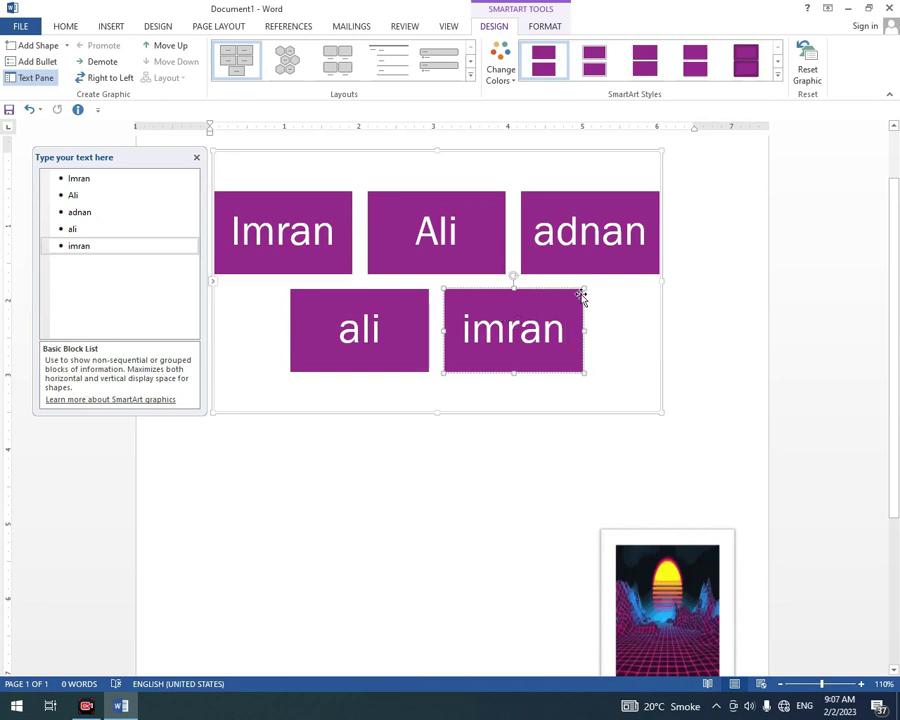
{"action": "left_click", "coordinate": [779, 80]}
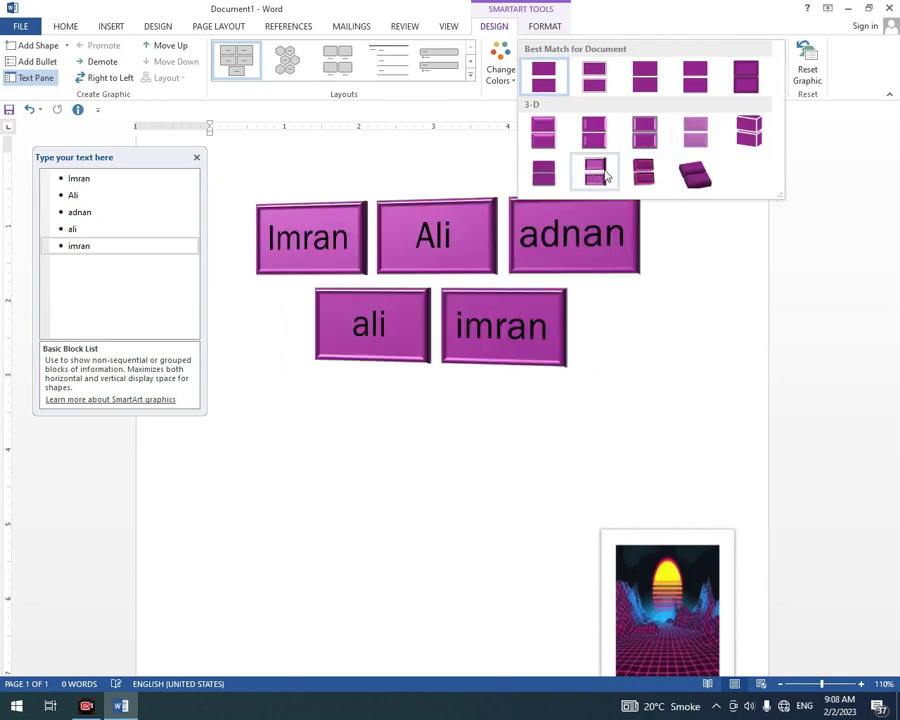
{"action": "left_click", "coordinate": [643, 174]}
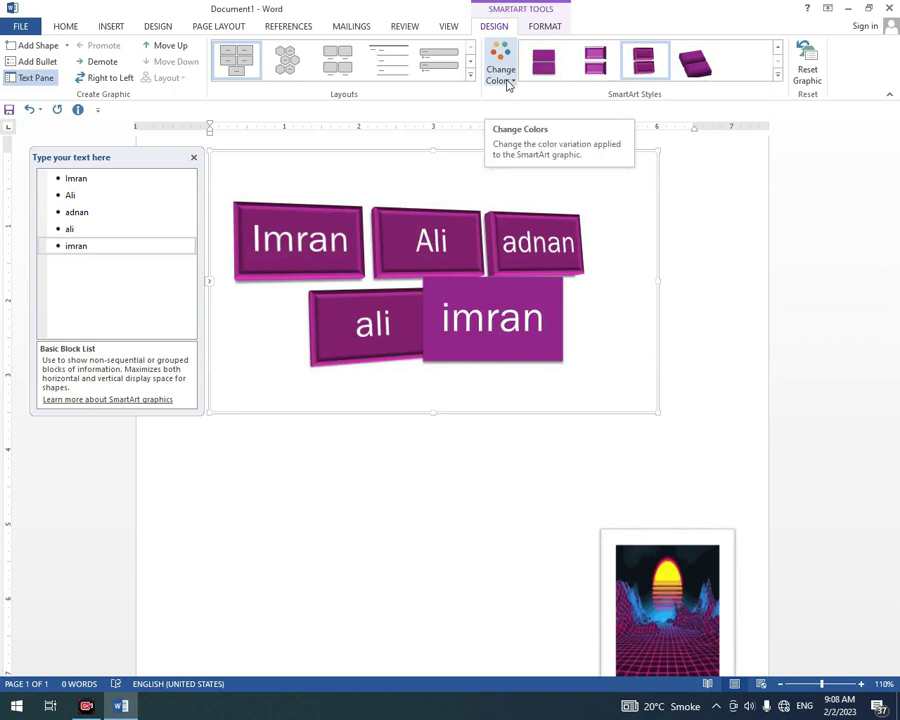
{"action": "left_click", "coordinate": [507, 84]}
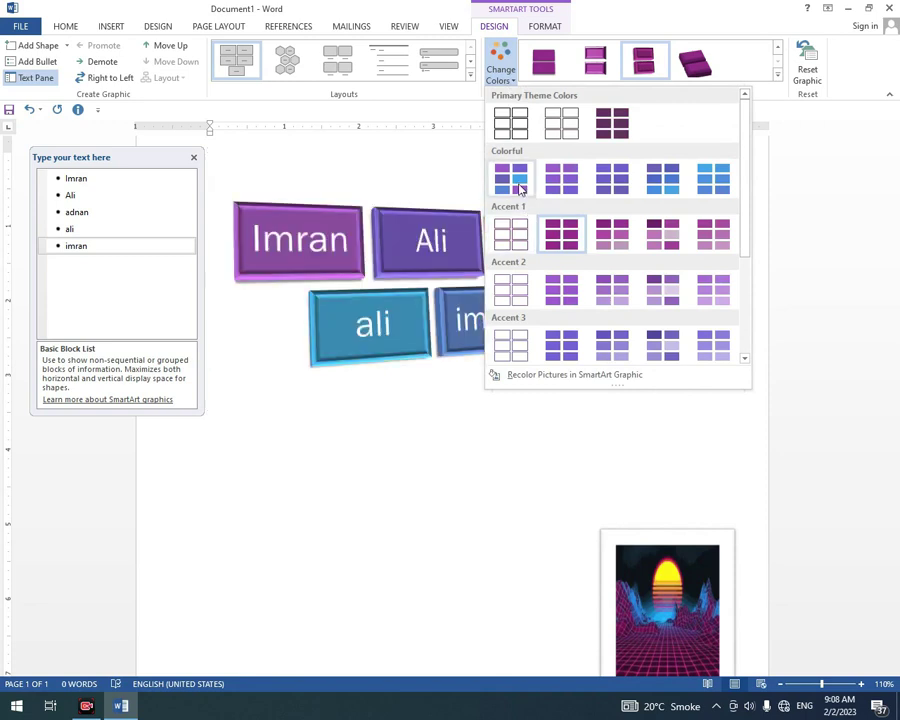
{"action": "left_click", "coordinate": [520, 190]}
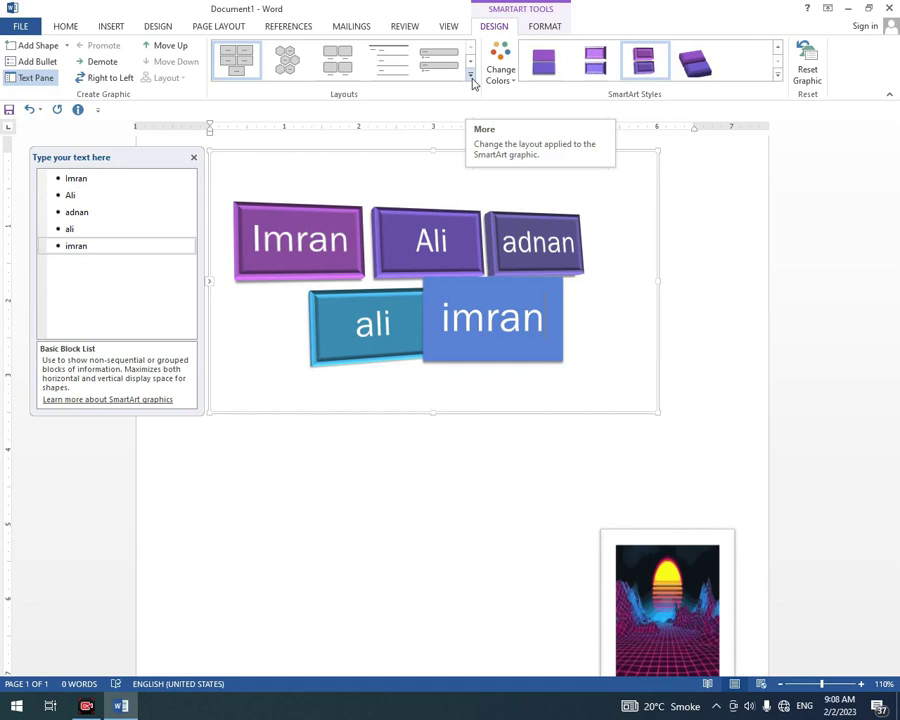
{"action": "left_click", "coordinate": [471, 79]}
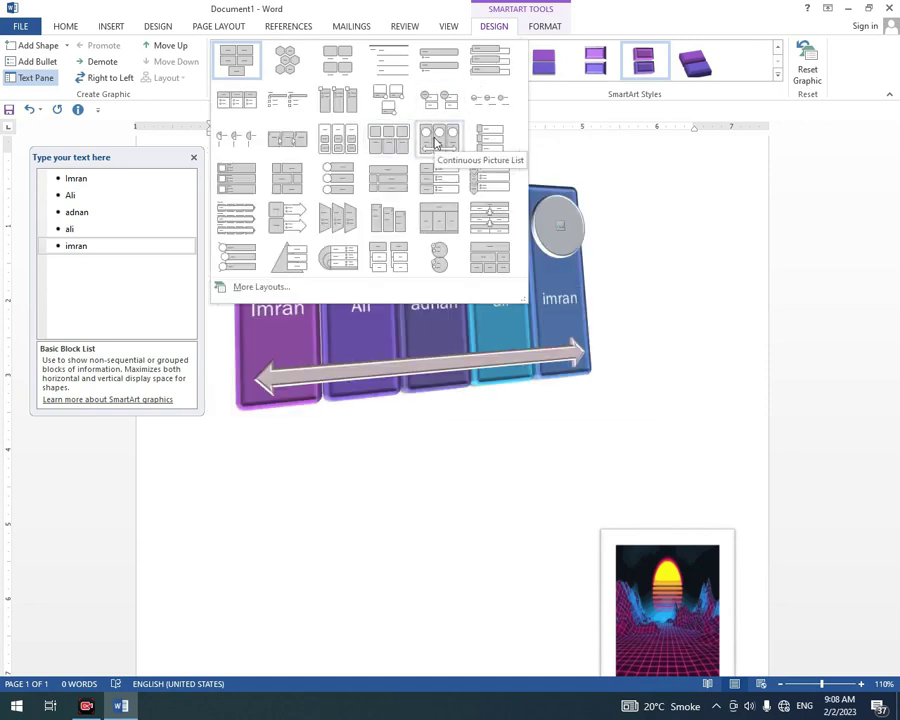
- Switch to the Continuous Picture List layout and put picture 'a' in the first circle
{"action": "left_click", "coordinate": [435, 143]}
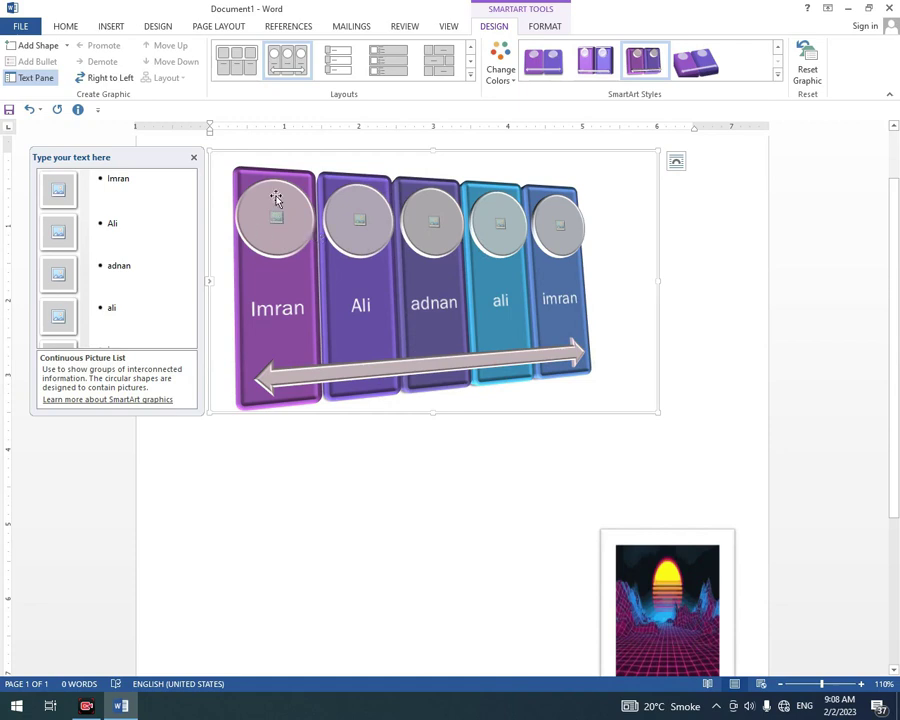
{"action": "left_click", "coordinate": [279, 222]}
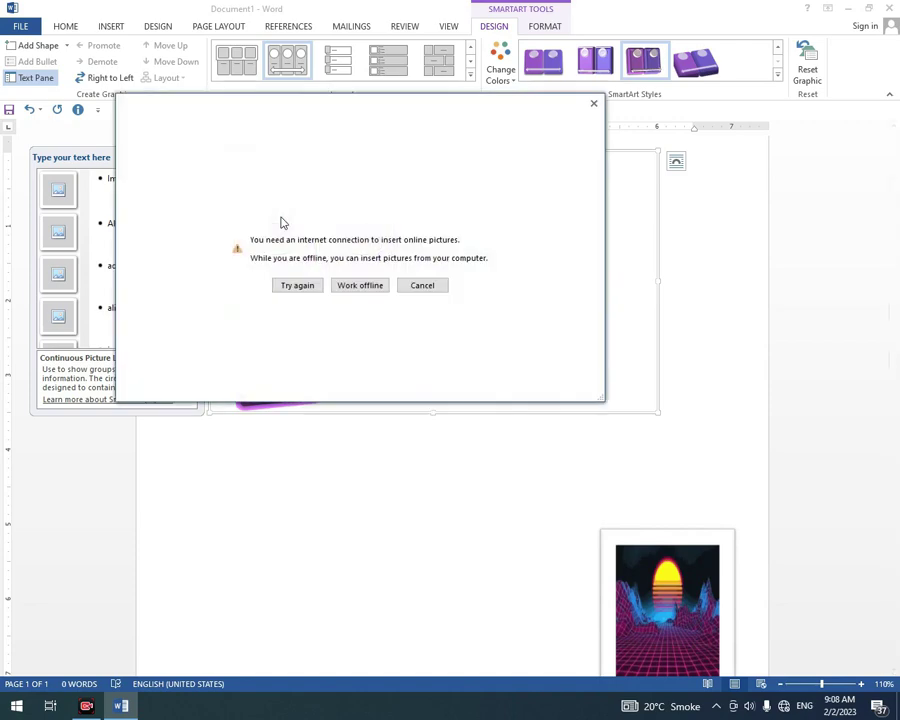
{"action": "left_click", "coordinate": [360, 286]}
{"action": "left_click", "coordinate": [411, 155]}
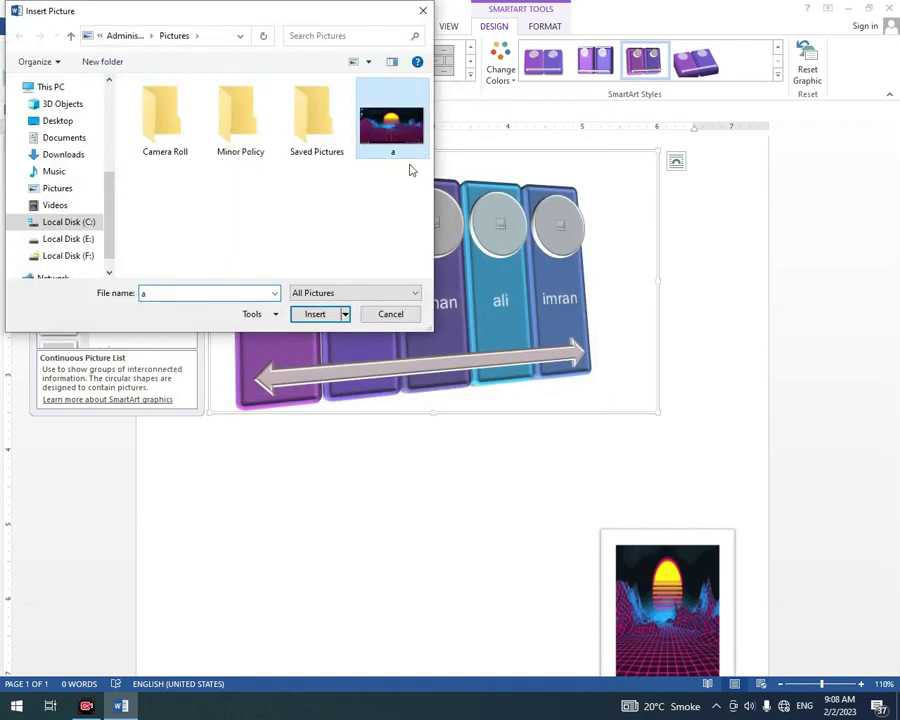
{"action": "left_click", "coordinate": [315, 314]}
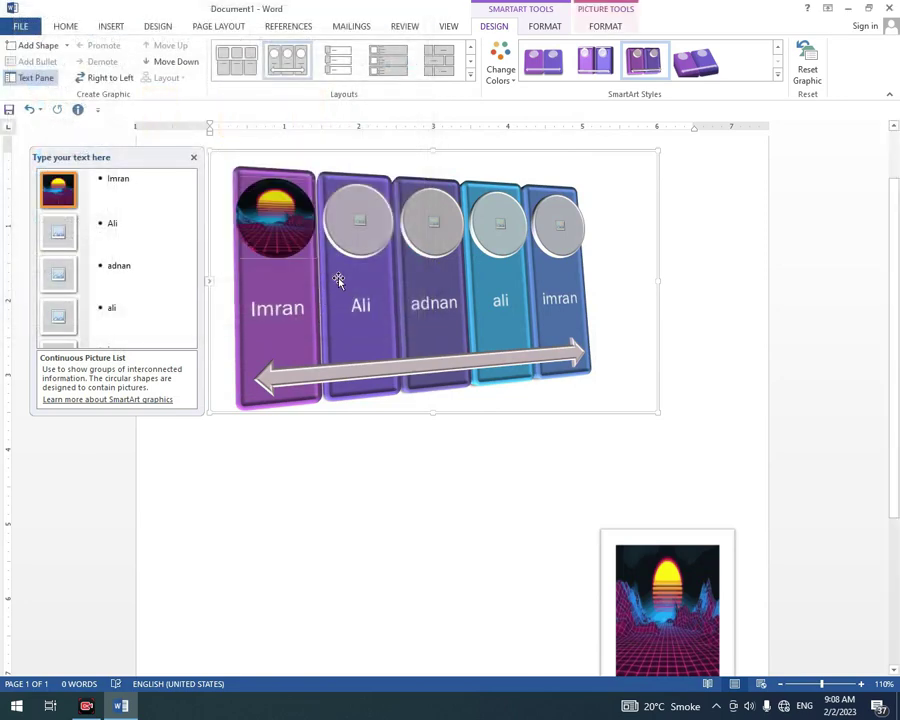
- Fill the second circle with the armoured truck photo from the PIC folder on Local Disk (E:)
{"action": "left_click", "coordinate": [361, 224]}
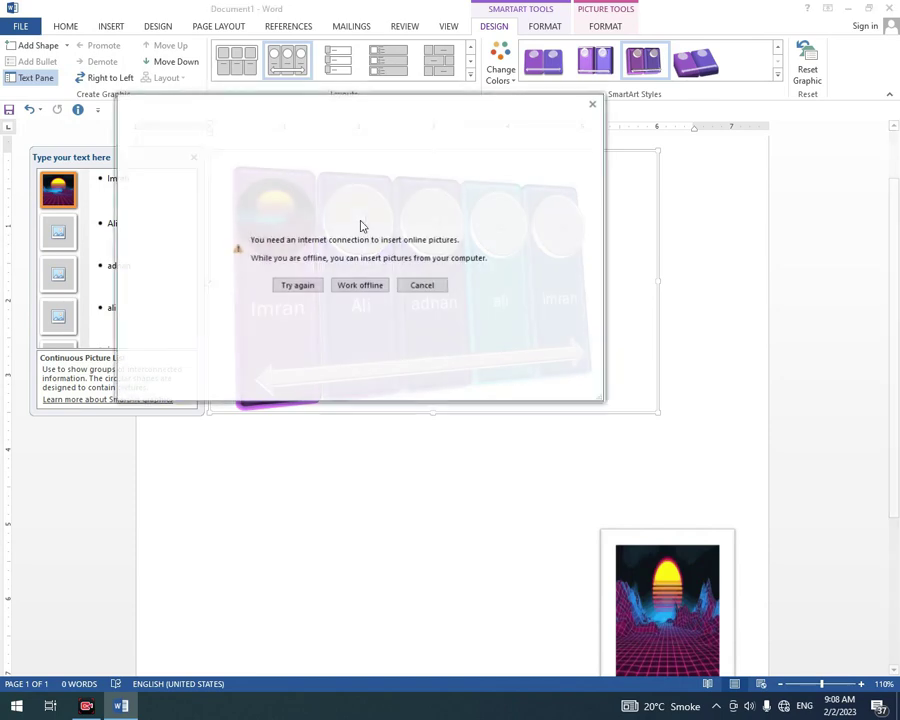
{"action": "left_click", "coordinate": [364, 287]}
{"action": "left_click", "coordinate": [392, 142]}
{"action": "left_click", "coordinate": [98, 240]}
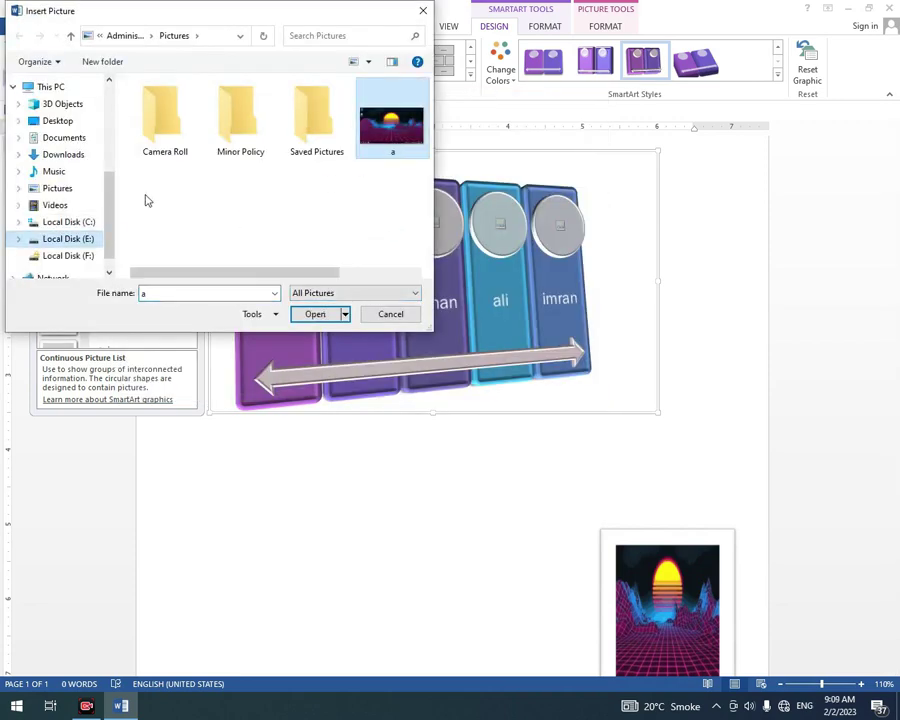
{"action": "left_click_drag", "start_coordinate": [168, 116], "coordinate": [168, 116]}
{"action": "left_click", "coordinate": [180, 133]}
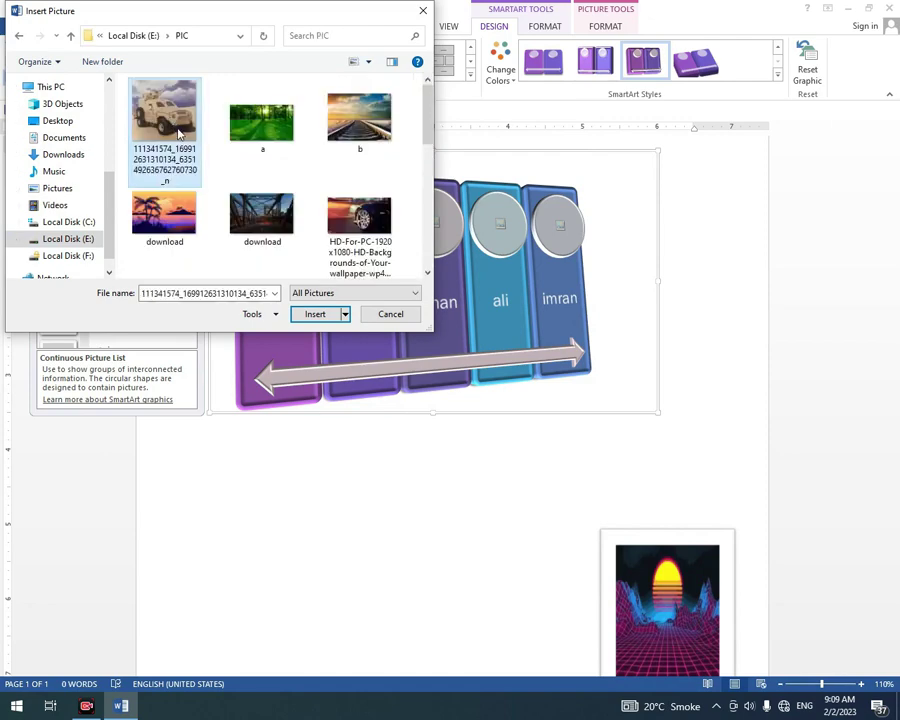
{"action": "left_click", "coordinate": [313, 315]}
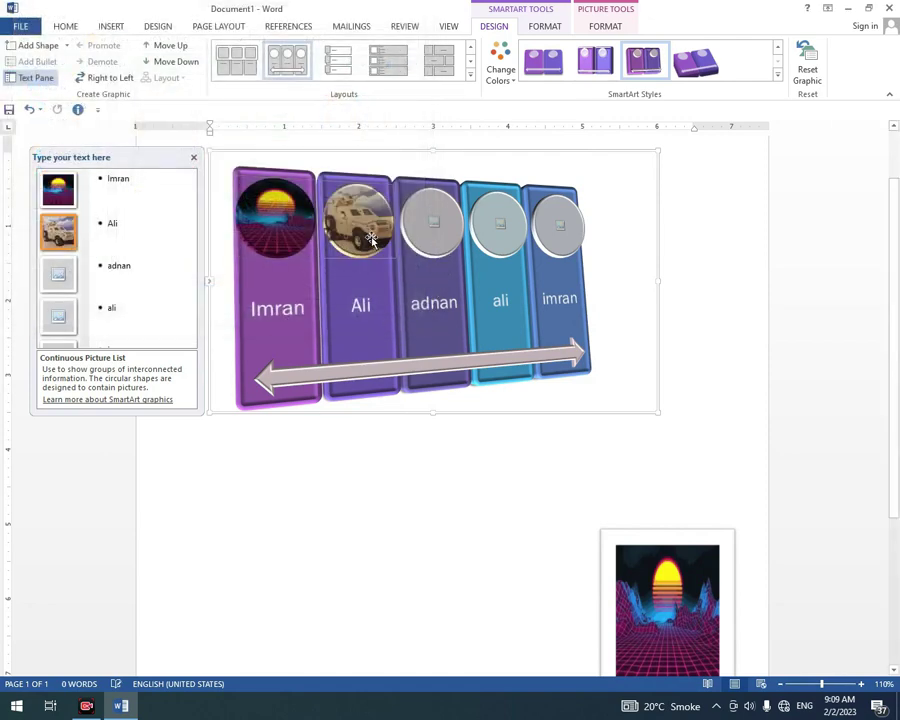
- Fill the remaining three circles with the palm sunset, car wheel and bridge photos
{"action": "left_click", "coordinate": [436, 230]}
{"action": "left_click", "coordinate": [360, 283]}
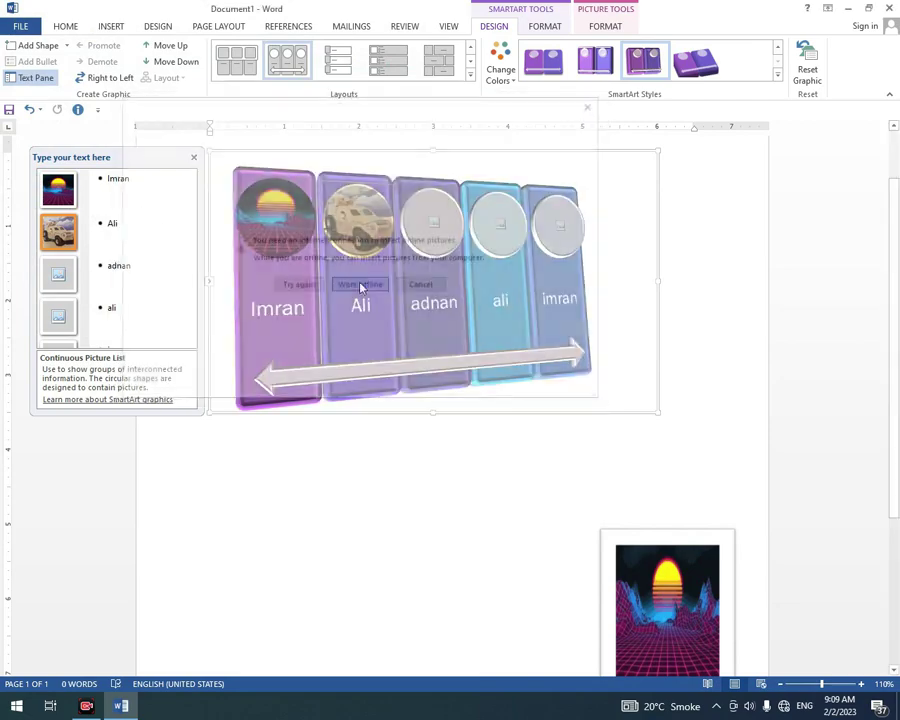
{"action": "double_click", "coordinate": [173, 224]}
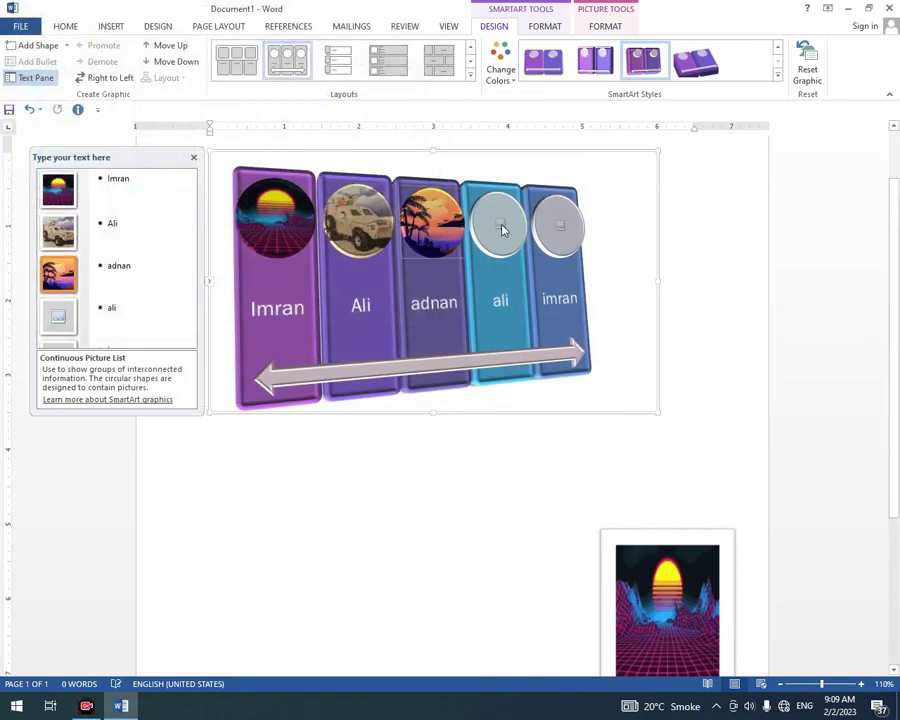
{"action": "left_click", "coordinate": [498, 225]}
{"action": "left_click", "coordinate": [360, 285]}
{"action": "double_click", "coordinate": [362, 222]}
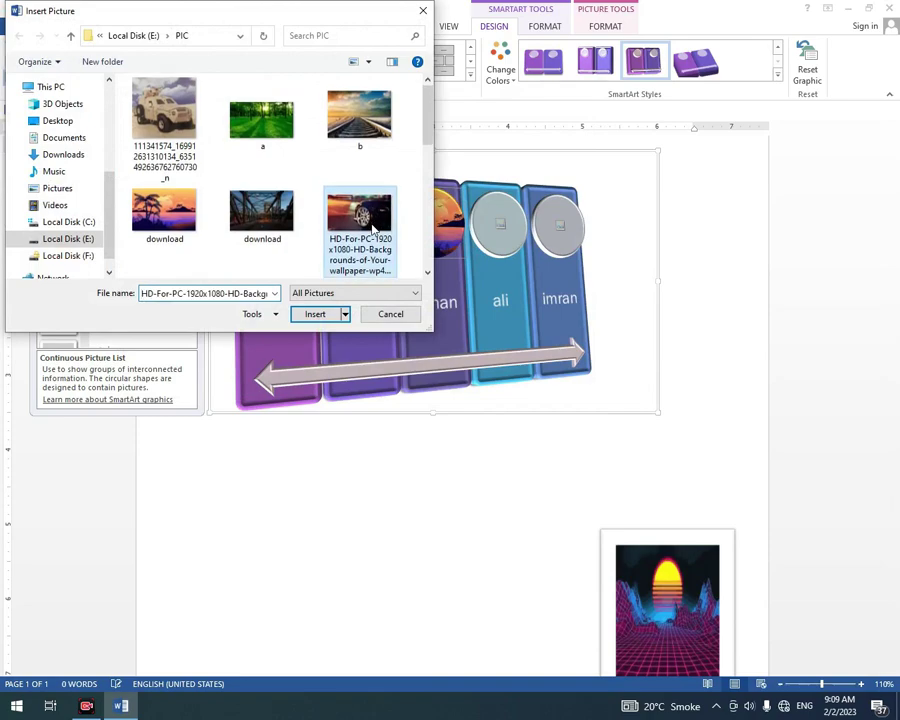
{"action": "left_click", "coordinate": [562, 229]}
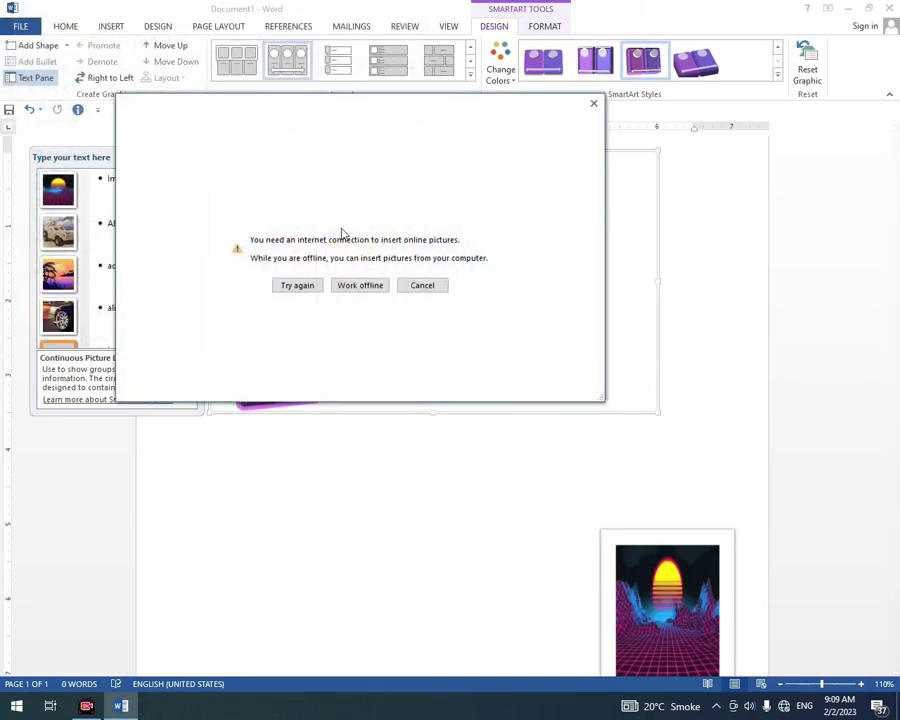
{"action": "left_click", "coordinate": [355, 287]}
{"action": "double_click", "coordinate": [188, 158]}
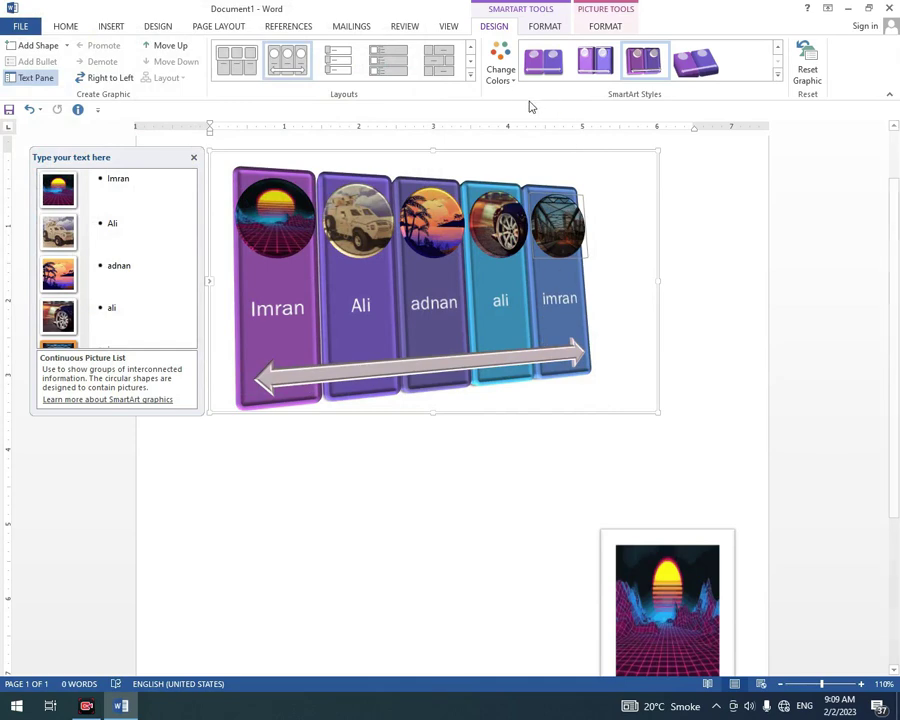
{"action": "left_click", "coordinate": [501, 72]}
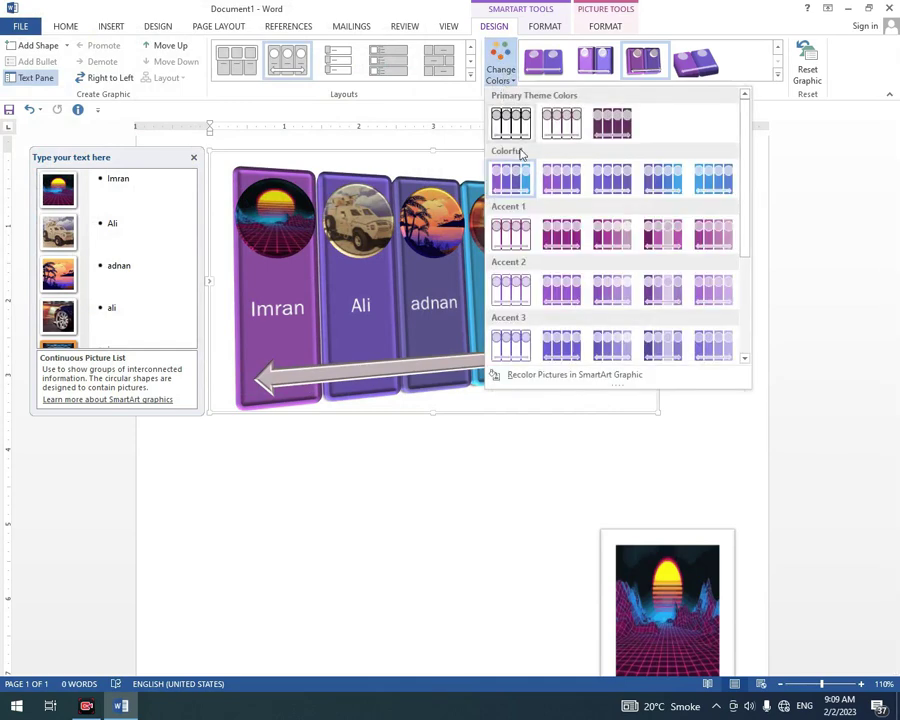
- Recolour the picture list with a colourful blue gradient and apply a 3-D style
{"action": "left_click", "coordinate": [648, 193]}
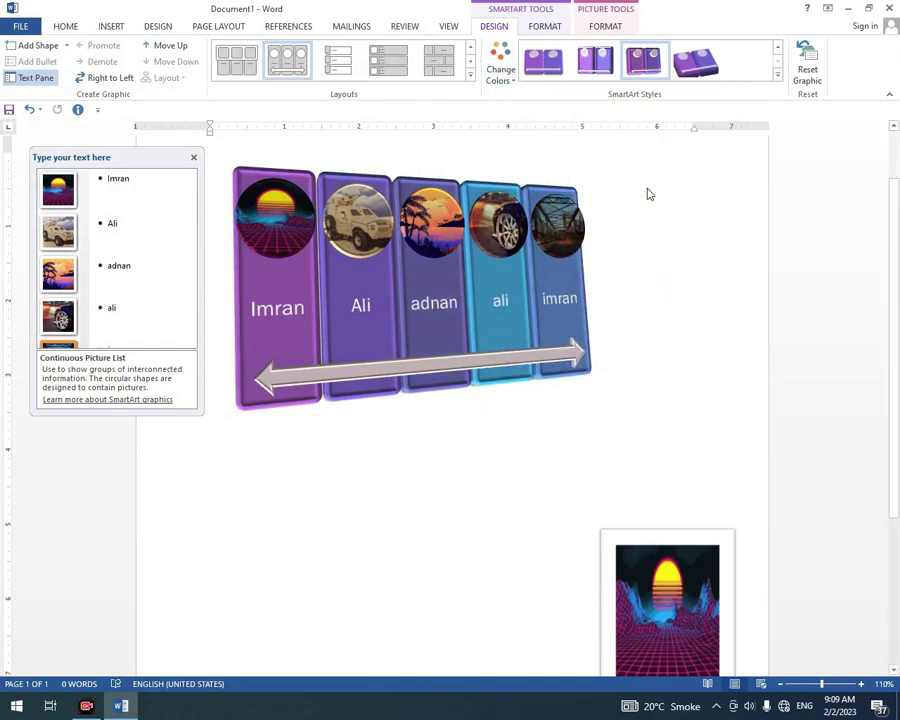
{"action": "left_click", "coordinate": [778, 78]}
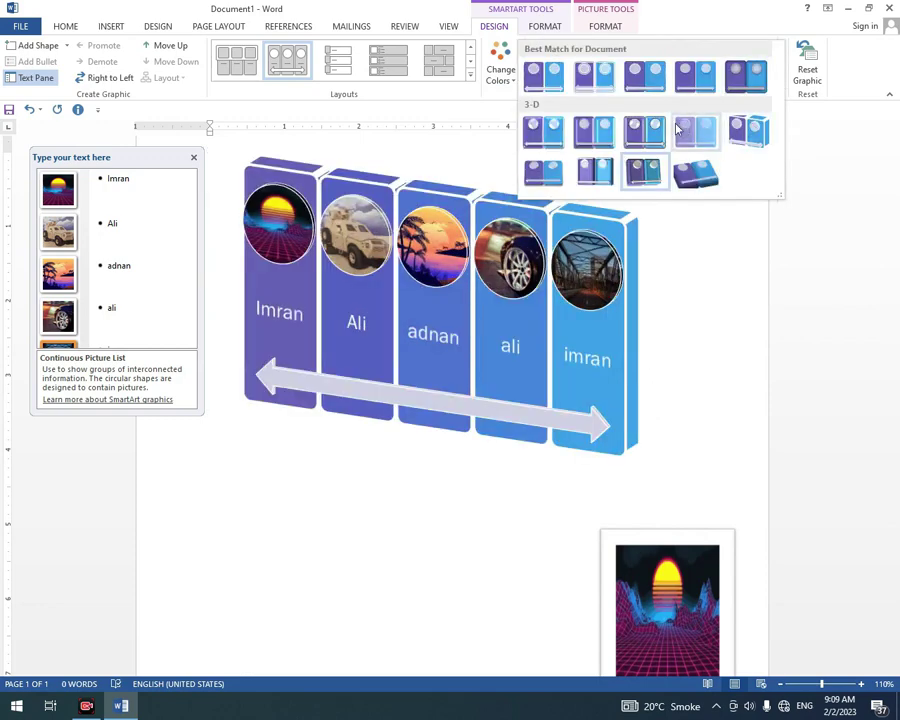
{"action": "left_click", "coordinate": [724, 191]}
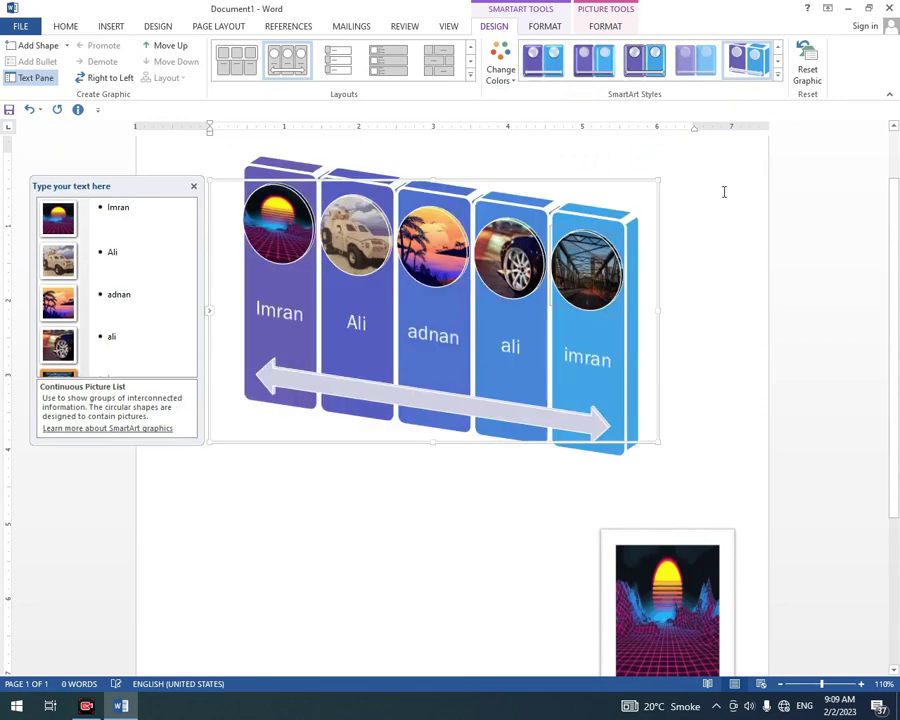
- Place the cursor after the graphic and bring up the Insert tab's Screenshot options
{"action": "left_click", "coordinate": [738, 284]}
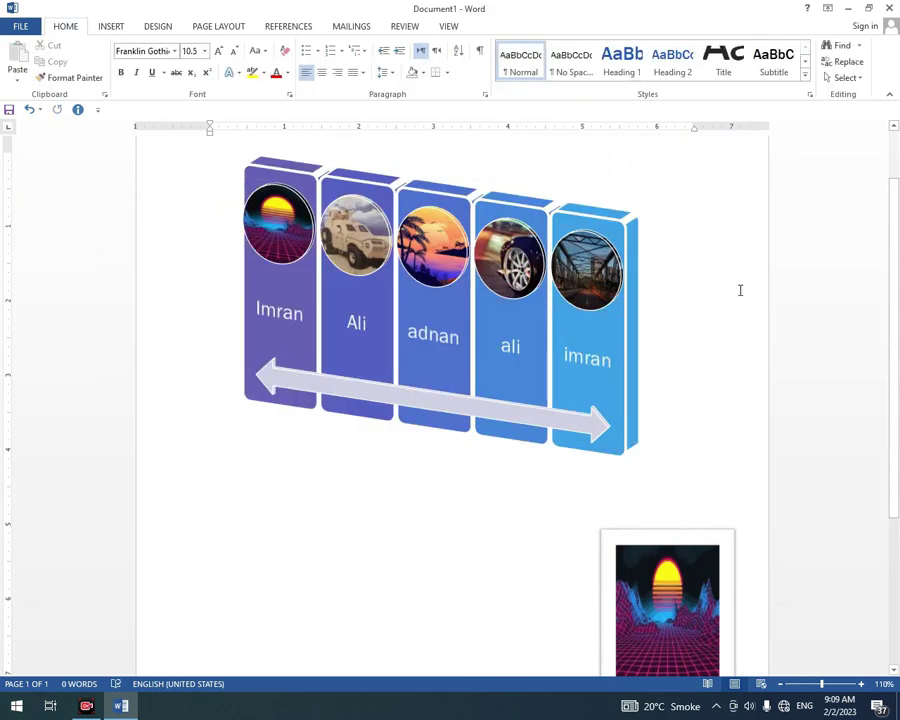
{"action": "left_click", "coordinate": [115, 29]}
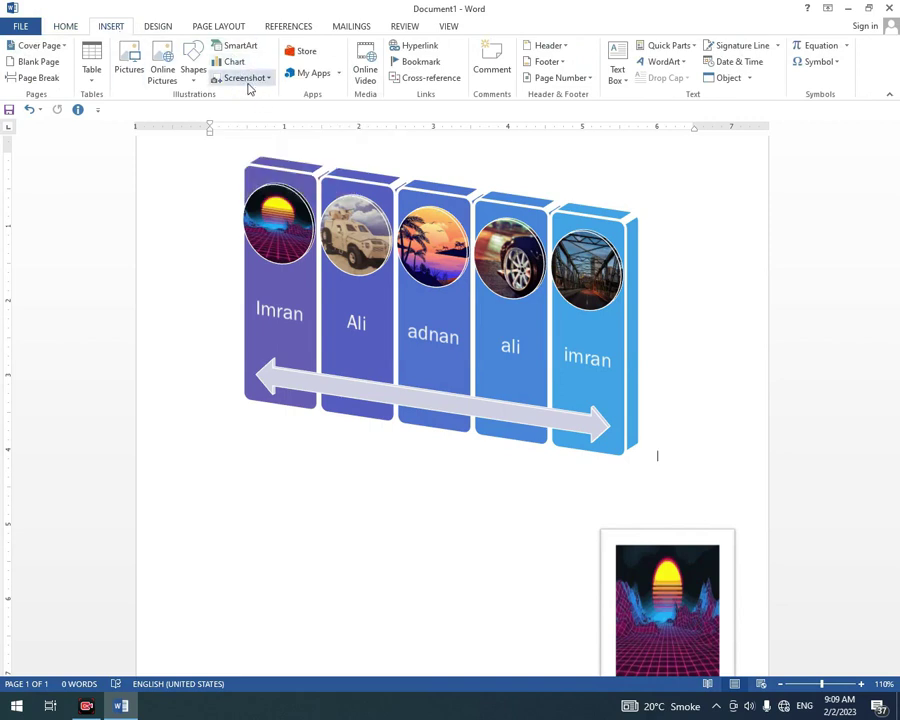
{"action": "left_click", "coordinate": [249, 89]}
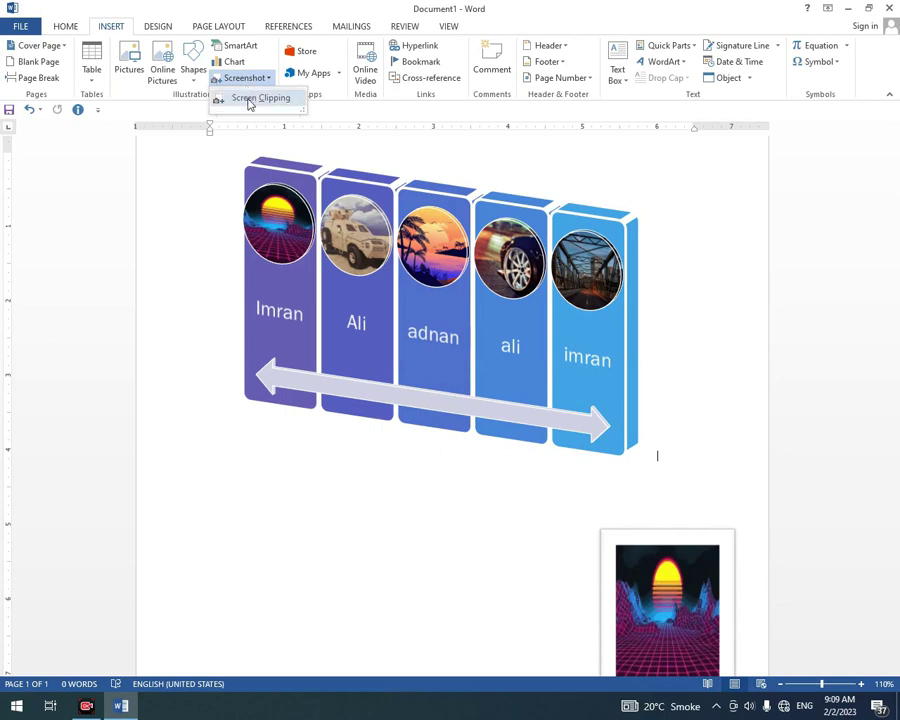
- Clip the desktop's top-left icon area into the document as a 5.13 × 6.5-inch picture on page two
{"action": "left_click", "coordinate": [250, 100]}
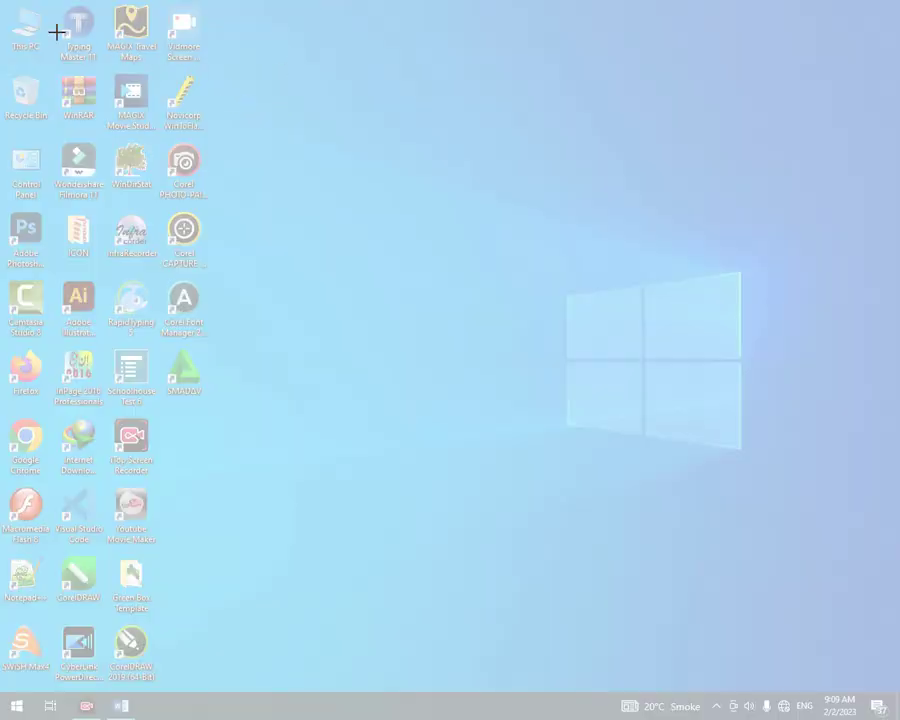
{"action": "left_click_drag", "start_coordinate": [4, 7], "coordinate": [240, 410]}
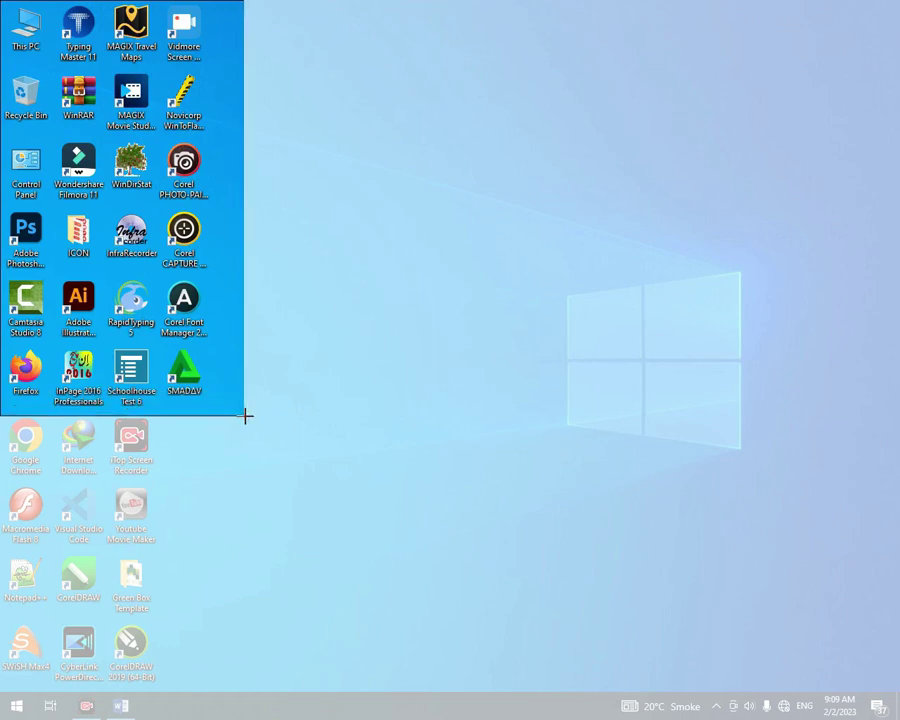
{"action": "left_click_drag", "start_coordinate": [240, 410], "coordinate": [593, 418]}
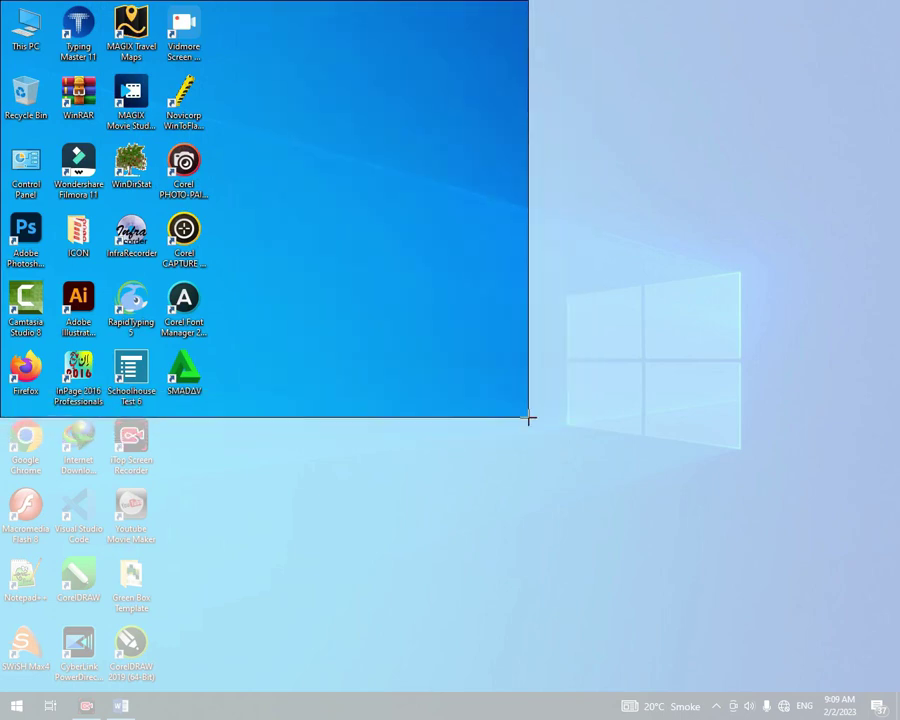
{"action": "left_click_drag", "start_coordinate": [593, 418], "coordinate": [528, 418]}
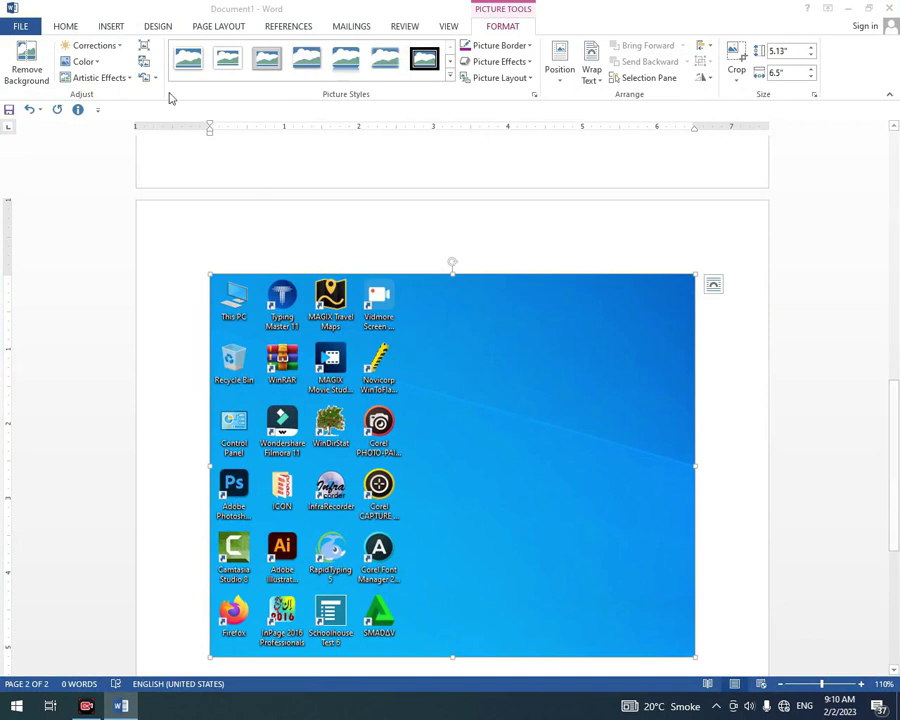
{"action": "left_click", "coordinate": [82, 61]}
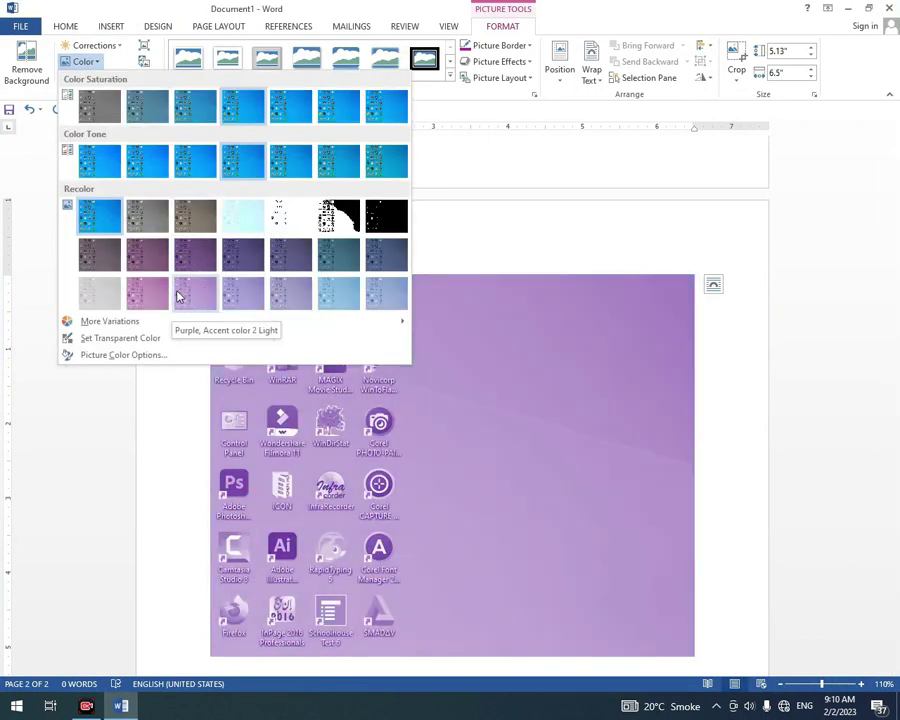
- Tint the desktop screenshot light purple and give it a rounded beveled picture frame
{"action": "left_click", "coordinate": [178, 292]}
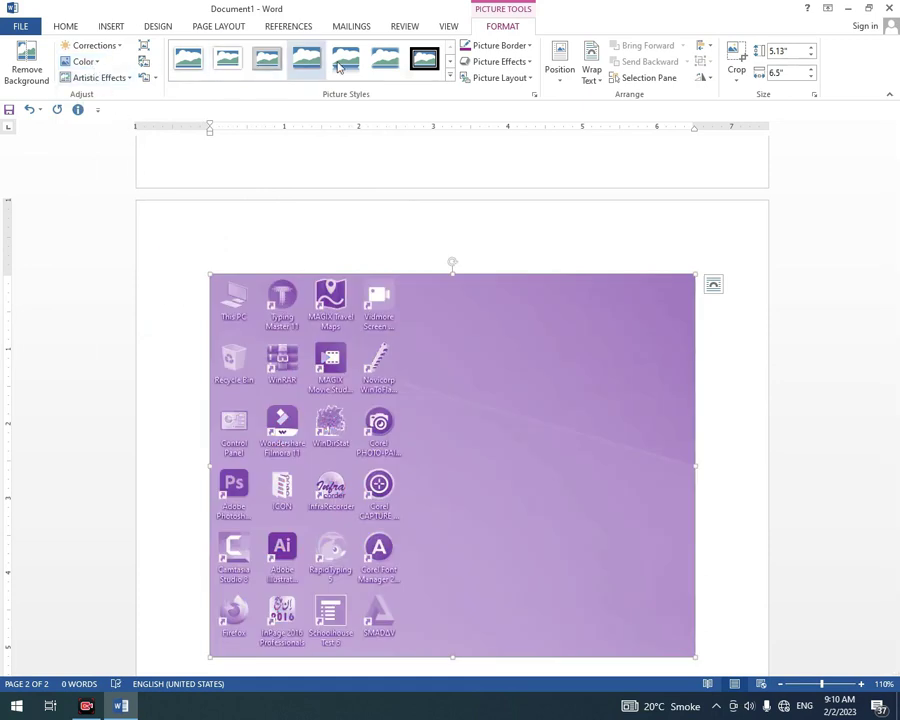
{"action": "left_click", "coordinate": [449, 77]}
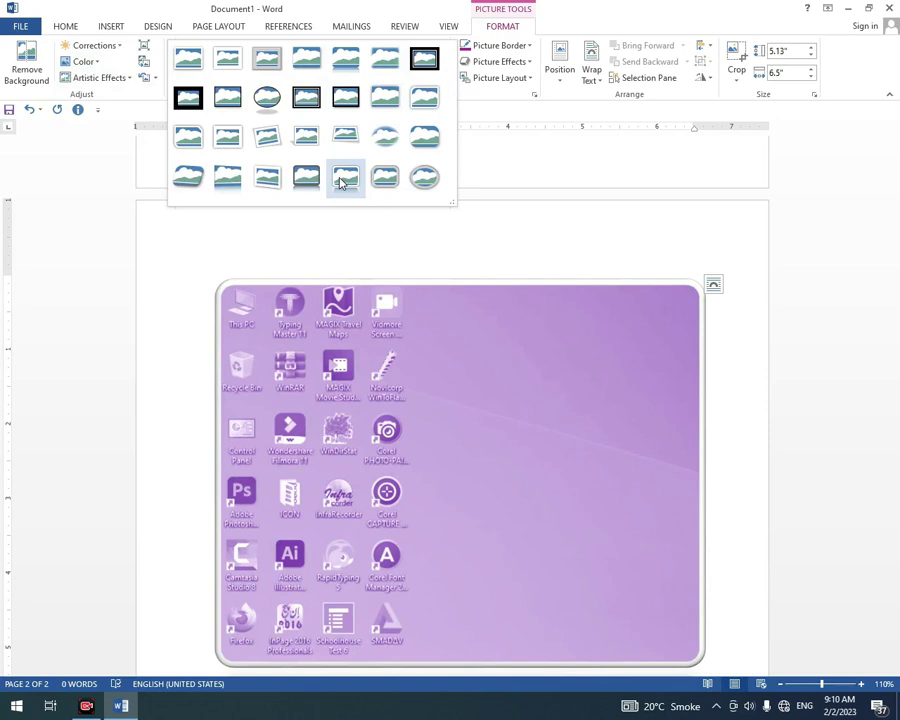
{"action": "left_click", "coordinate": [380, 180]}
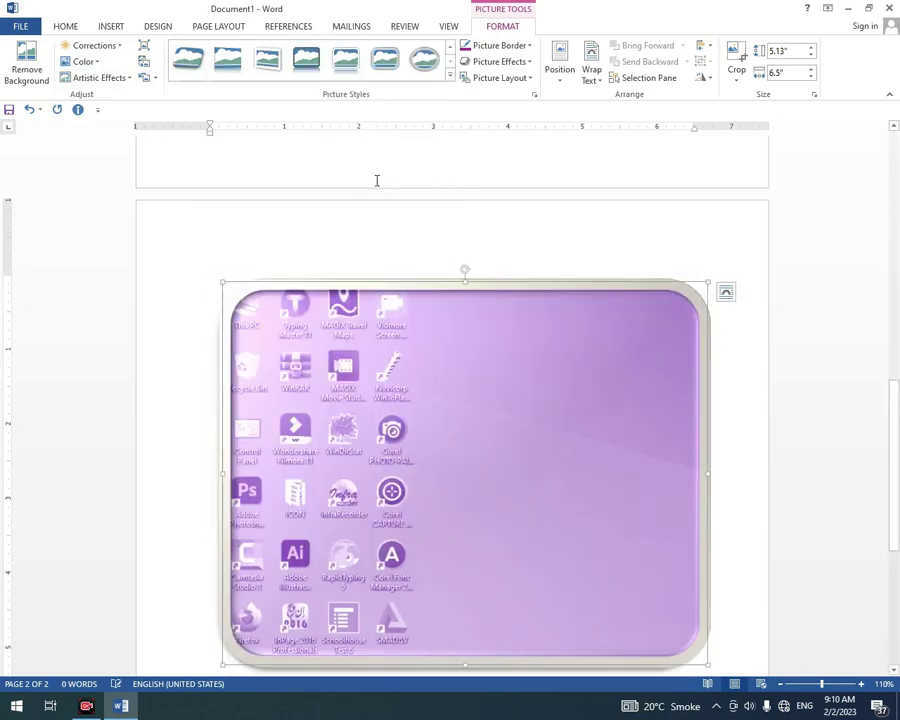
{"action": "left_click", "coordinate": [108, 26]}
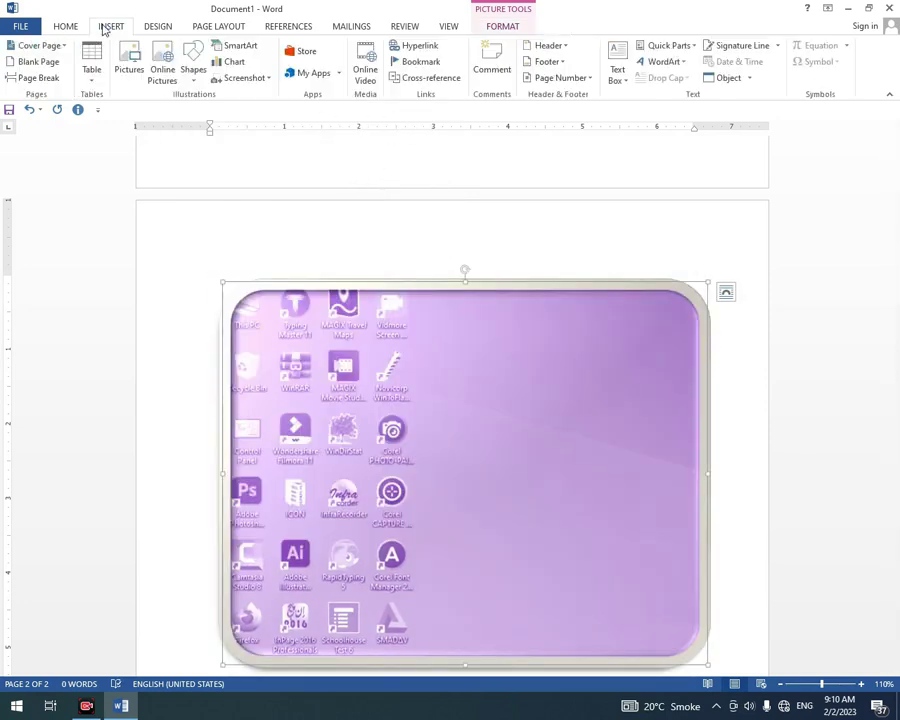
{"action": "left_click", "coordinate": [240, 79]}
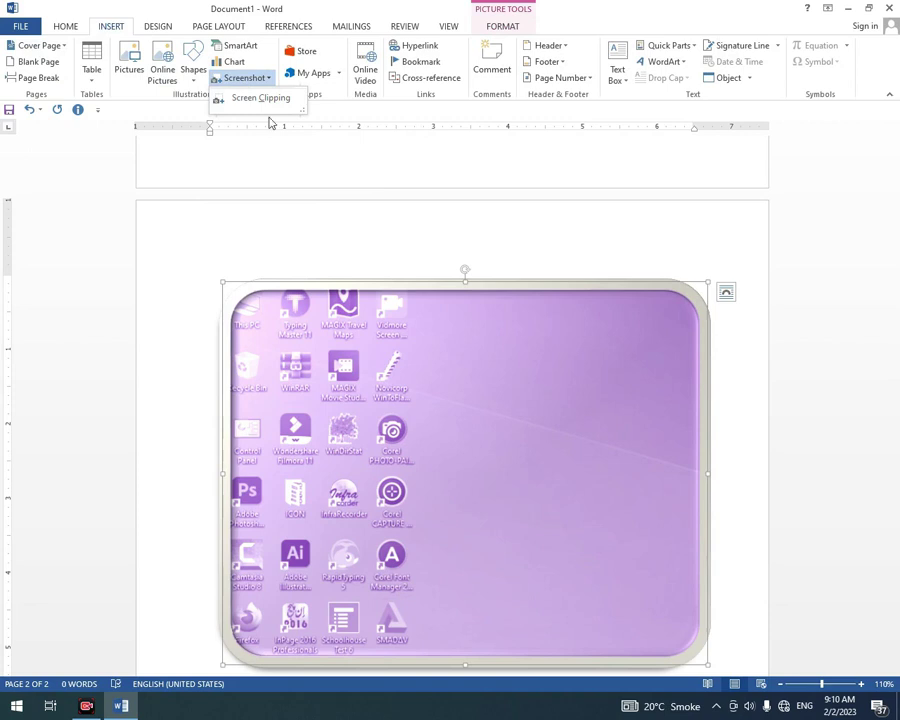
{"action": "left_click", "coordinate": [311, 184]}
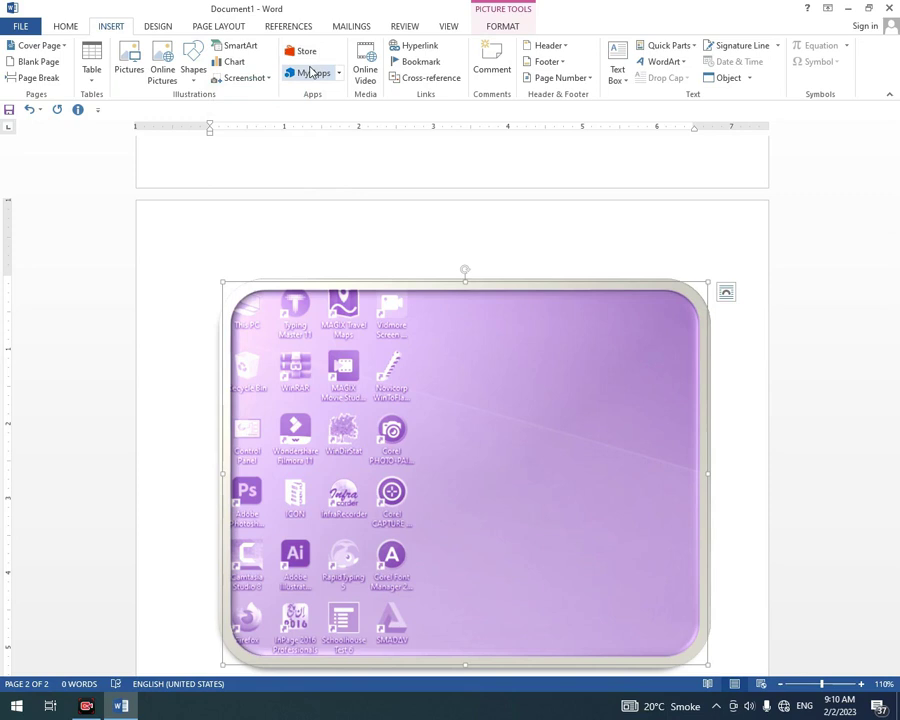
{"action": "left_click", "coordinate": [340, 76]}
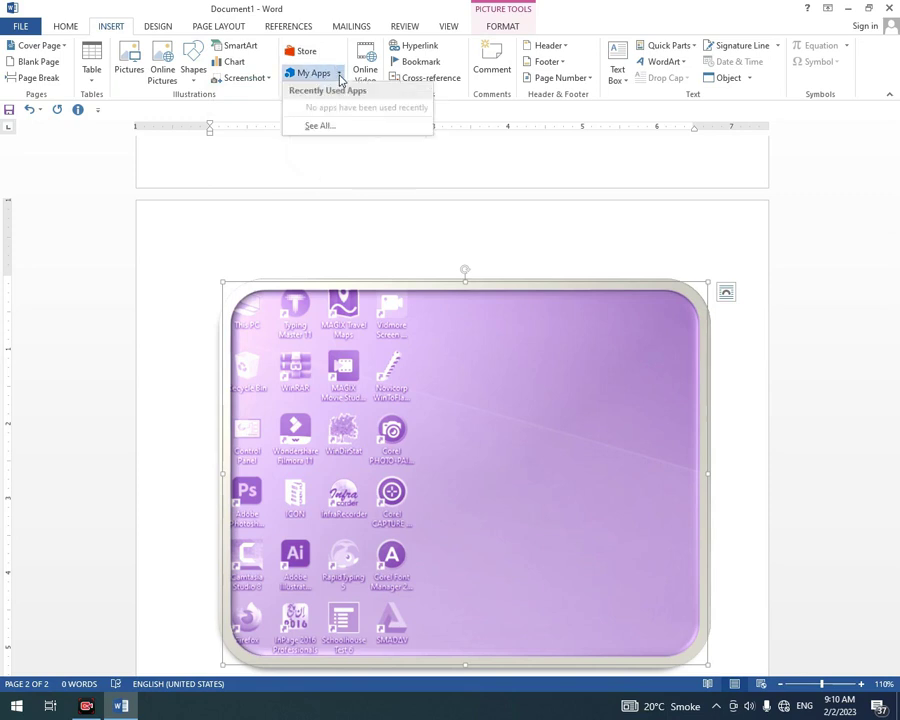
{"action": "left_click", "coordinate": [322, 127]}
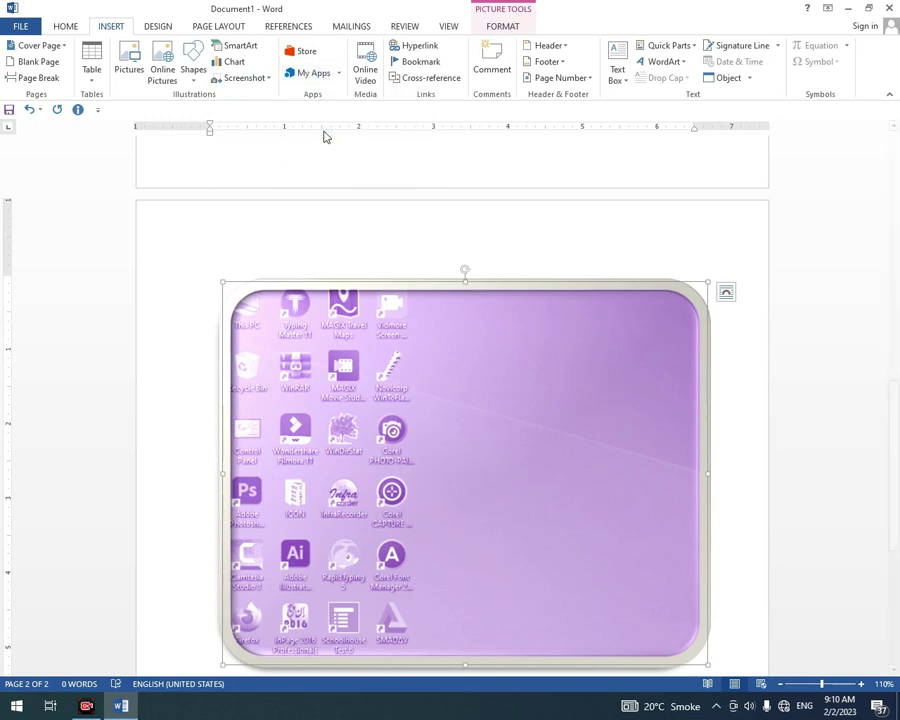
{"action": "left_click", "coordinate": [684, 202]}
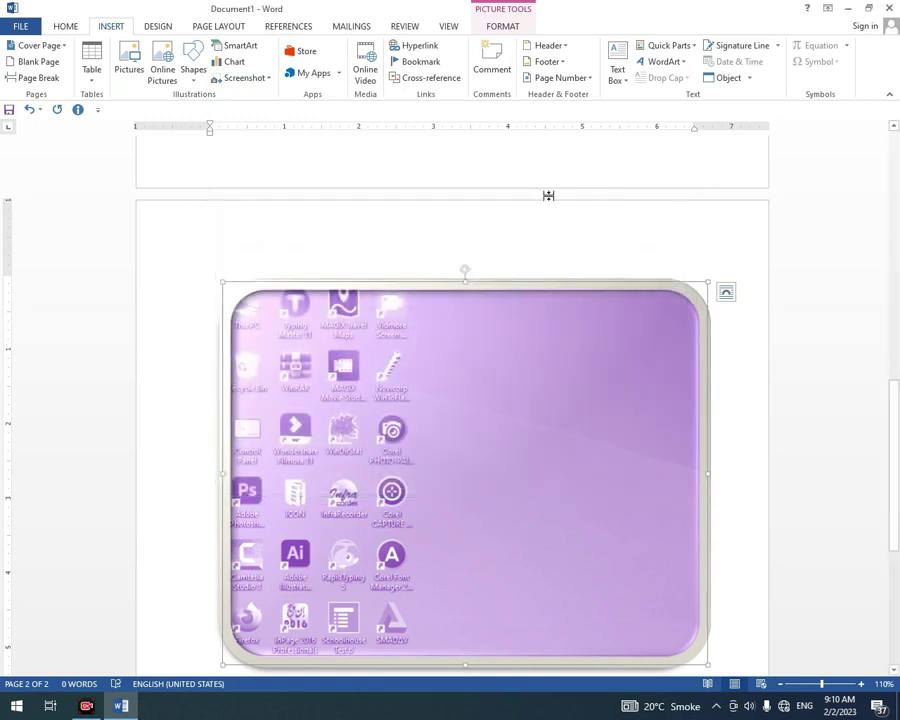